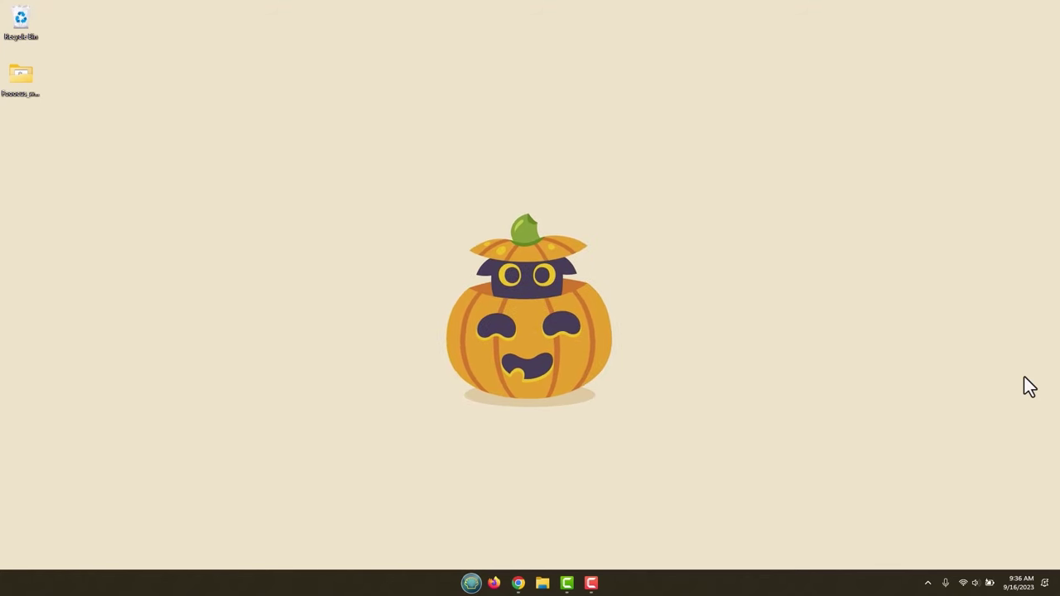
# Bring Chrome's Fooocus readme forward and scroll to the Download > Windows instructions.
pyautogui.click(518, 583)
pyautogui.scroll(10, 352, 244)
pyautogui.scroll(-2, 344, 222)
pyautogui.scroll(-3, 339, 251)
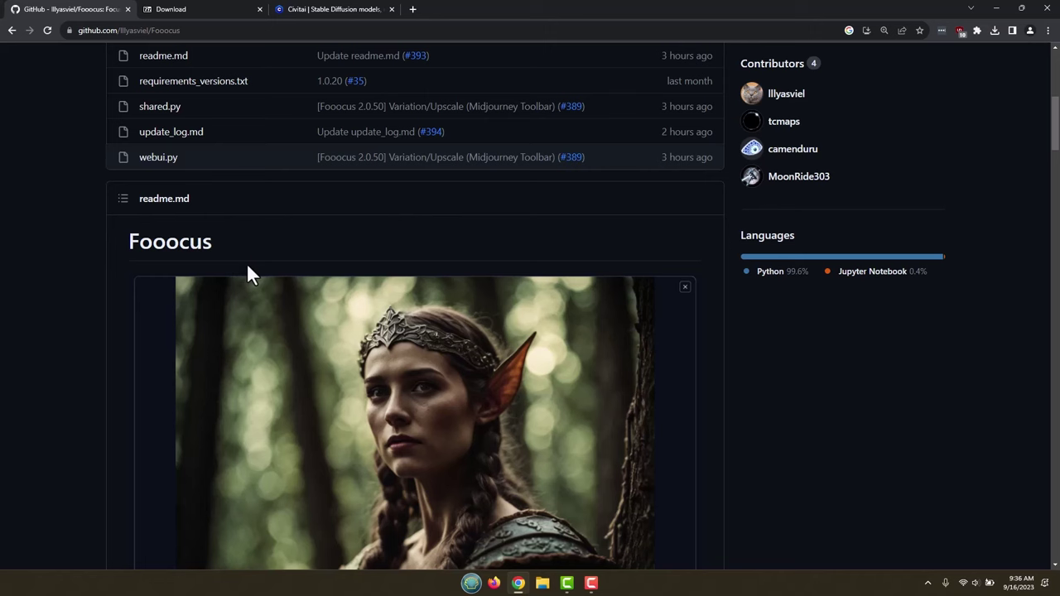
pyautogui.scroll(1, 247, 266)
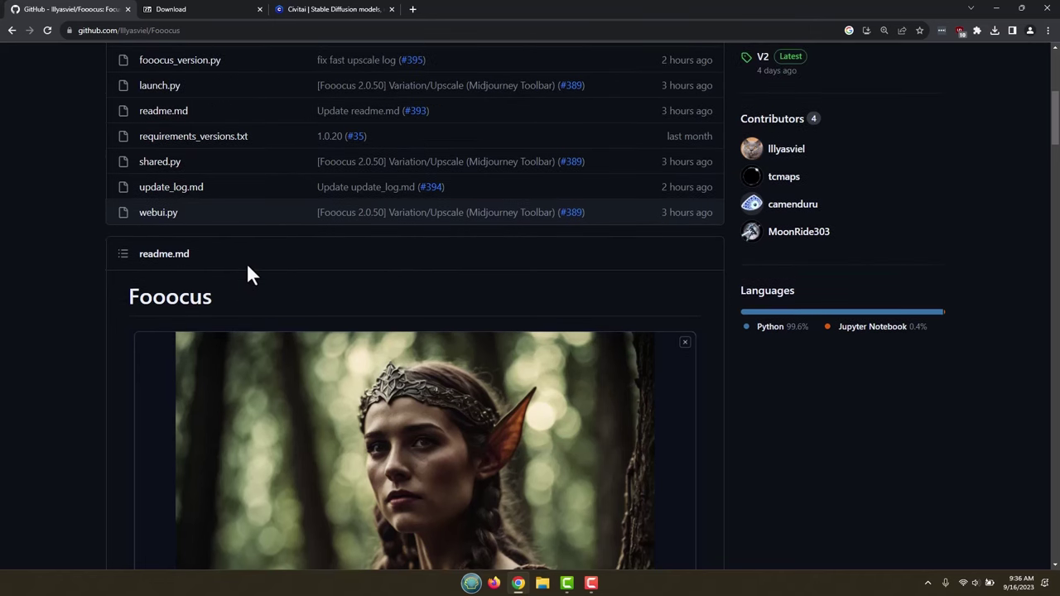
pyautogui.scroll(-10, 248, 265)
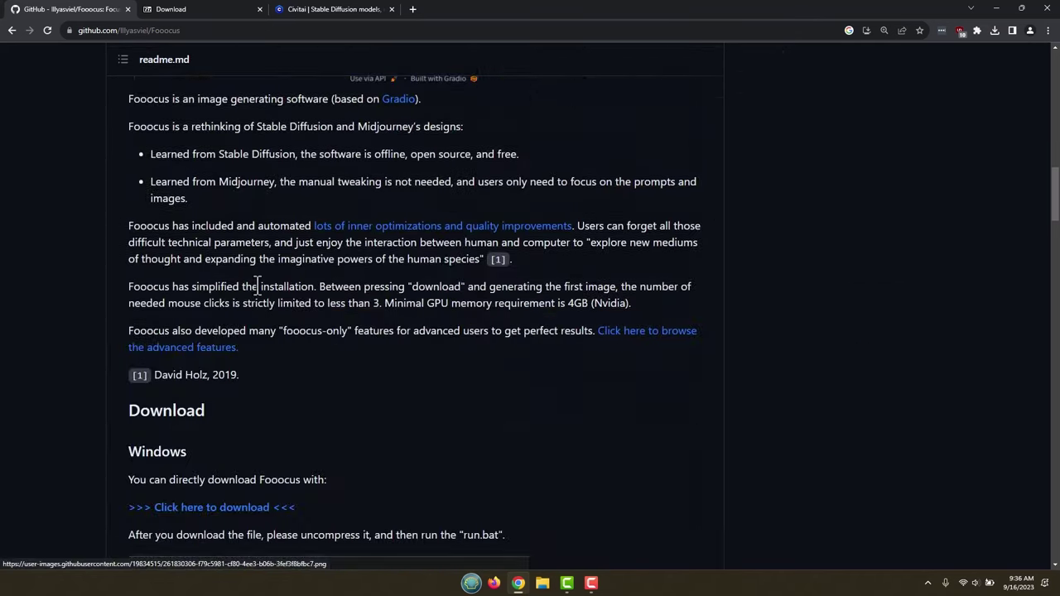
pyautogui.scroll(-3, 258, 285)
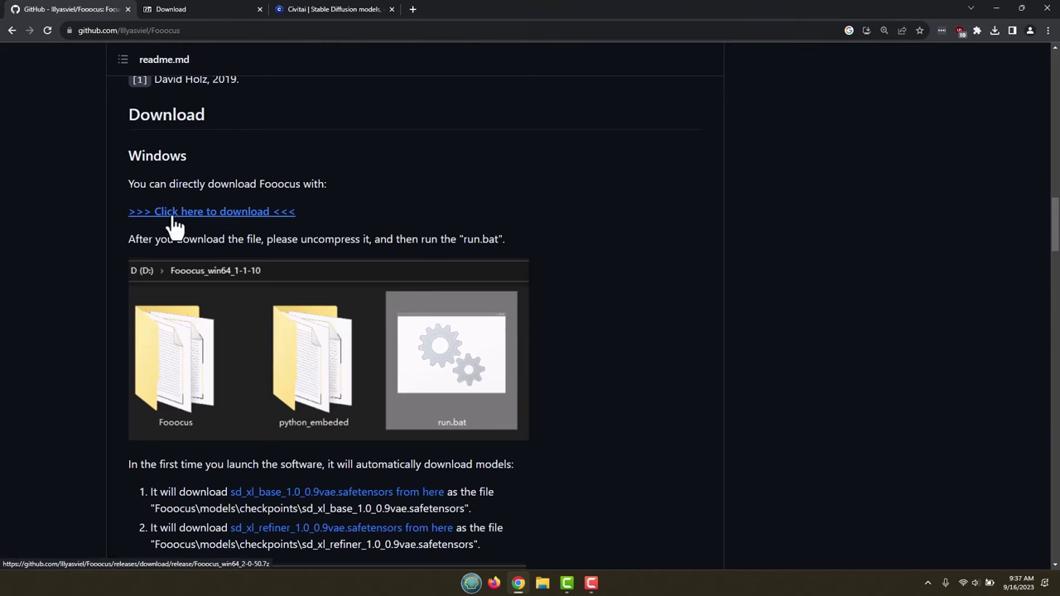
# Download the 1.85 GB Fooocus_win64_2-0-50.7z archive and reveal it in Explorer's Downloads folder.
pyautogui.click(229, 217)
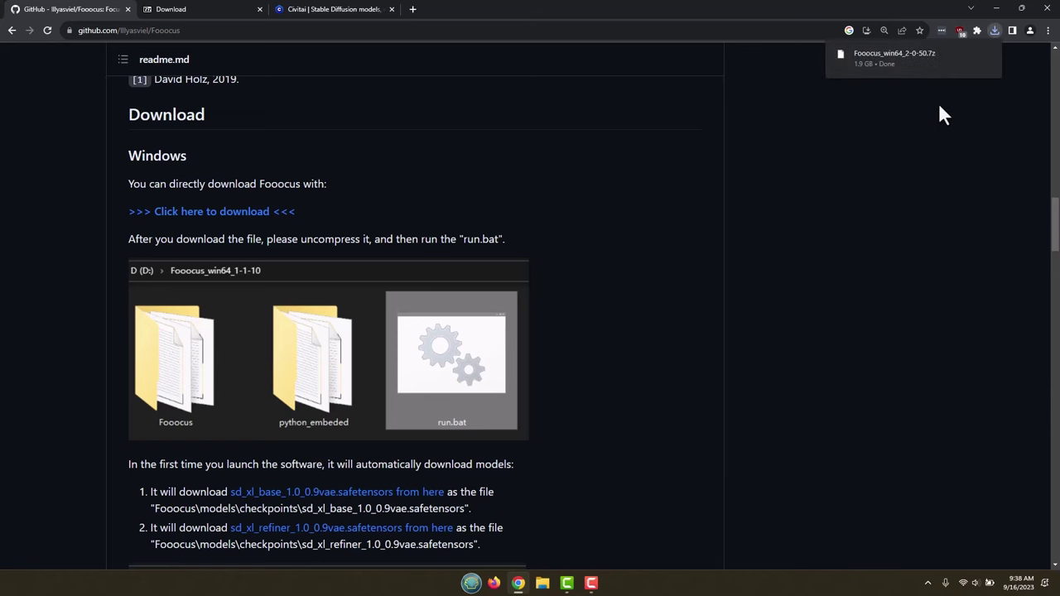
pyautogui.click(993, 28)
pyautogui.click(970, 77)
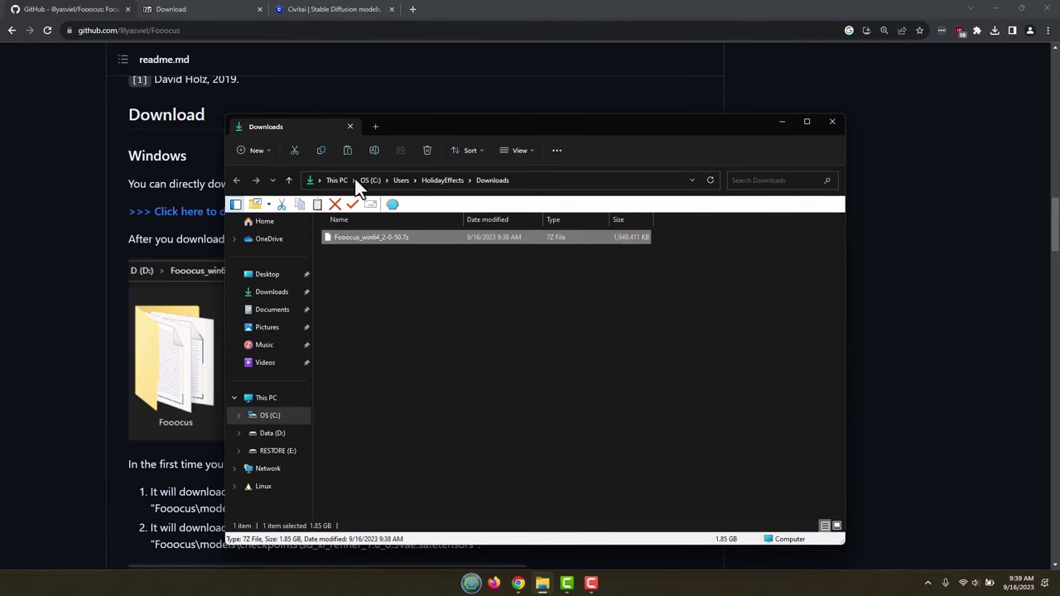
# Switch to the 7-zip.org Download tab listing the 7-Zip 23.01 installers.
pyautogui.click(192, 10)
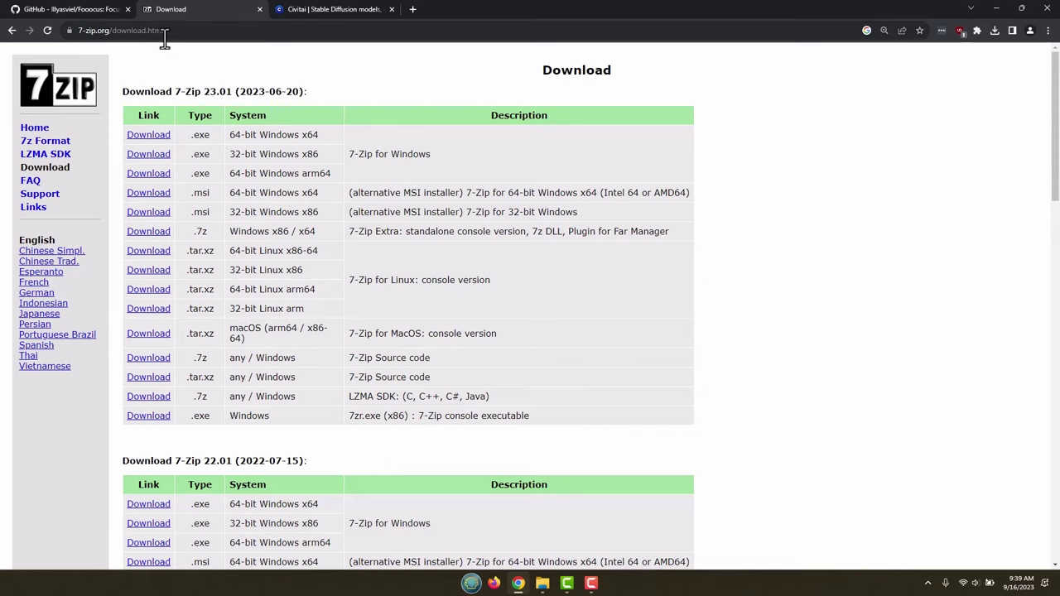
# Use 7-Zip to extract Fooocus_win64_2-0-50.7z into a Fooocus_win64_2-0-50 folder in Downloads.
pyautogui.click(543, 583)
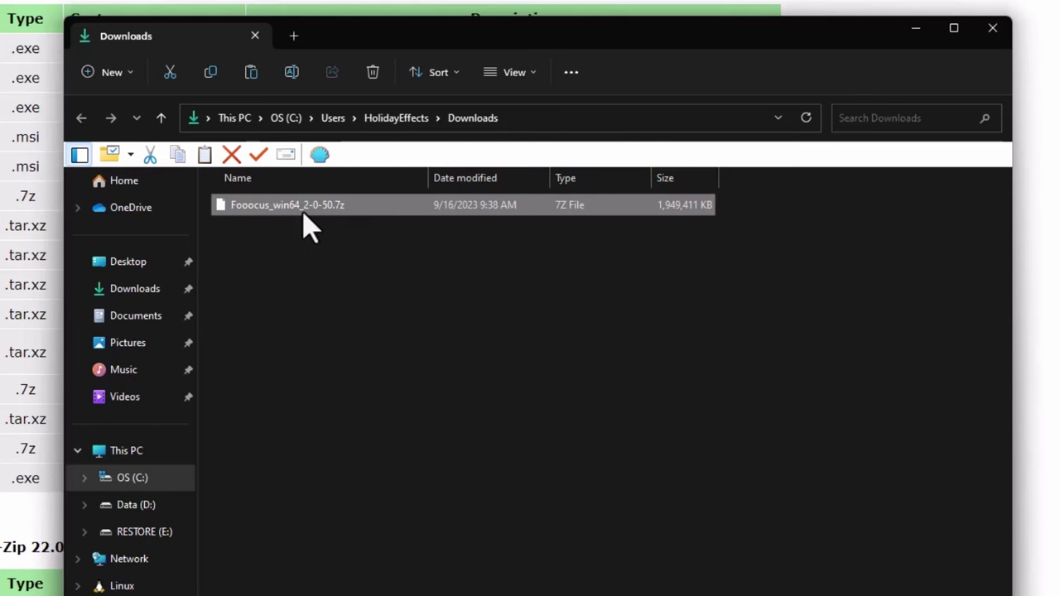
pyautogui.rightClick(305, 217)
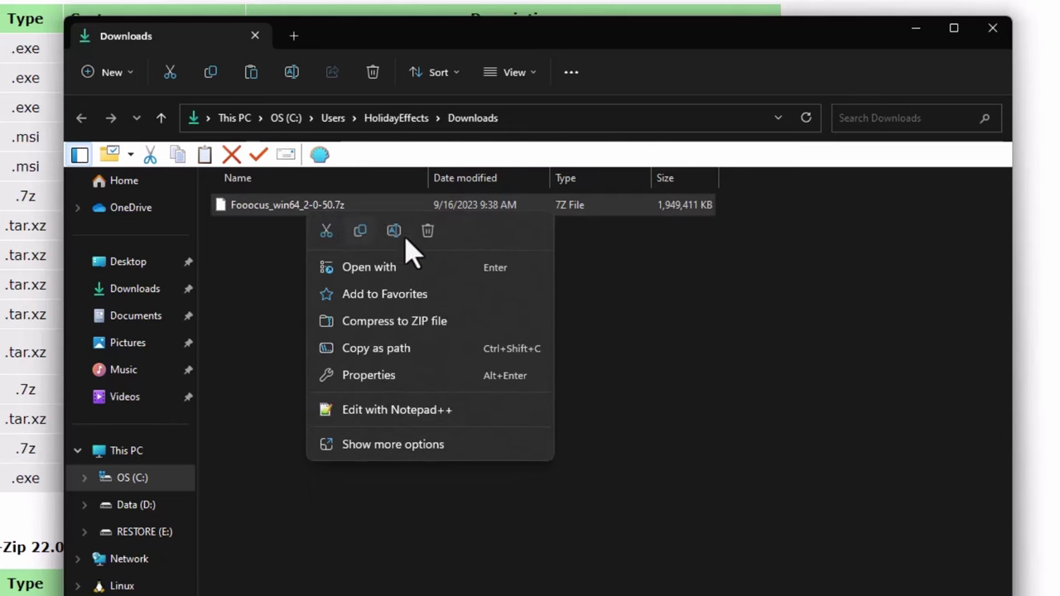
pyautogui.click(419, 445)
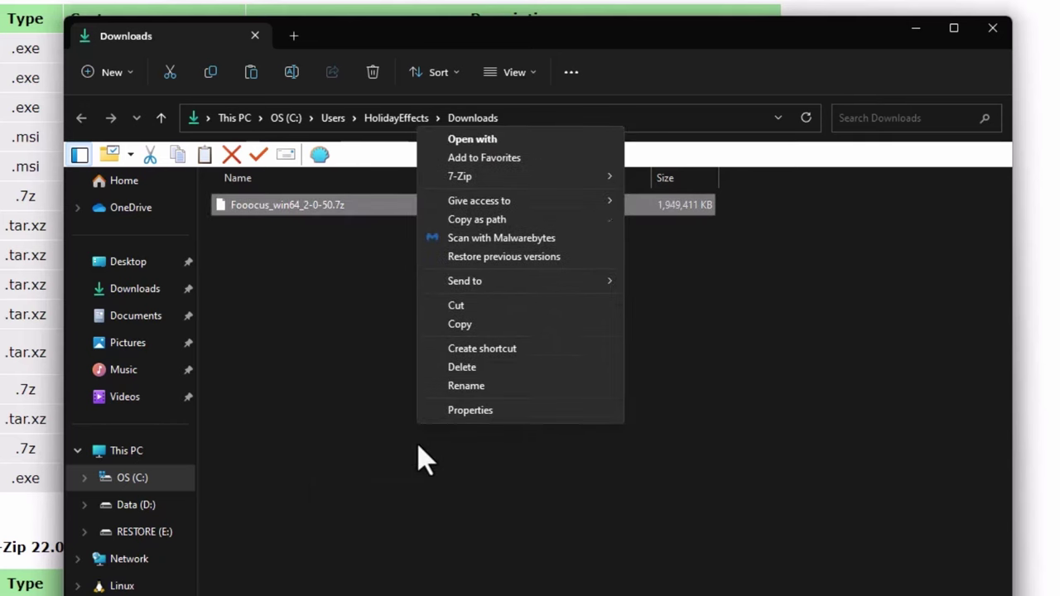
pyautogui.moveTo(487, 180)
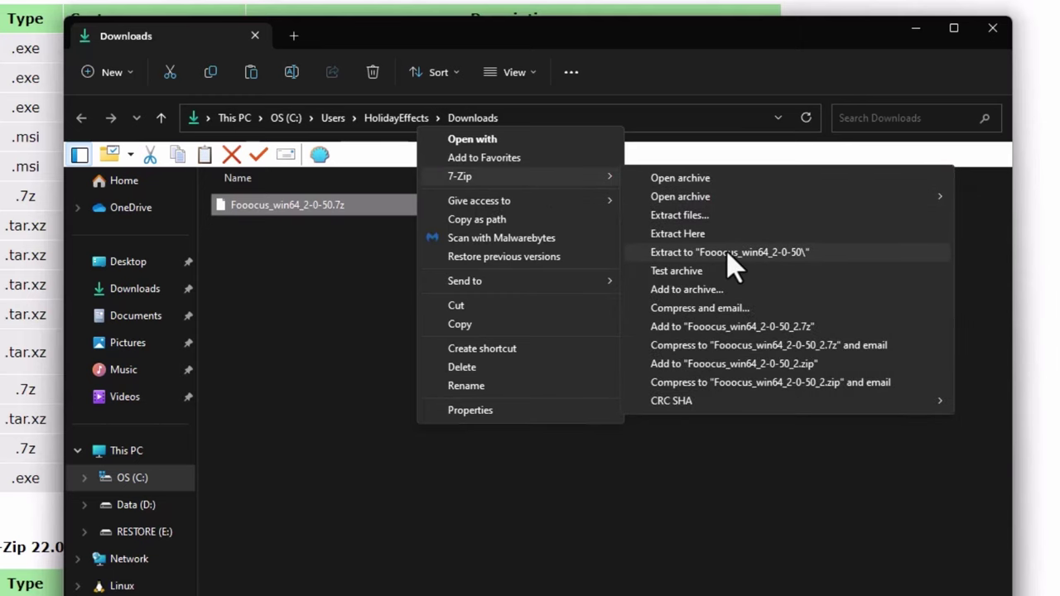
pyautogui.click(733, 253)
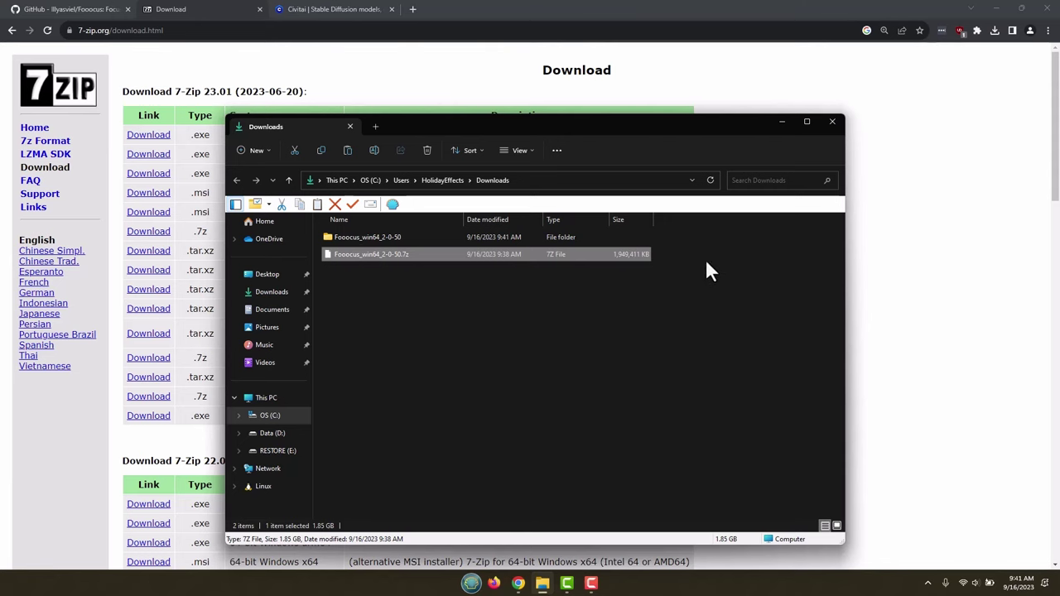
# Minimize Explorer and Chrome, open the desktop Fooocus_win64_2-0-50 folder, and select run.bat.
pyautogui.click(784, 124)
pyautogui.click(999, 8)
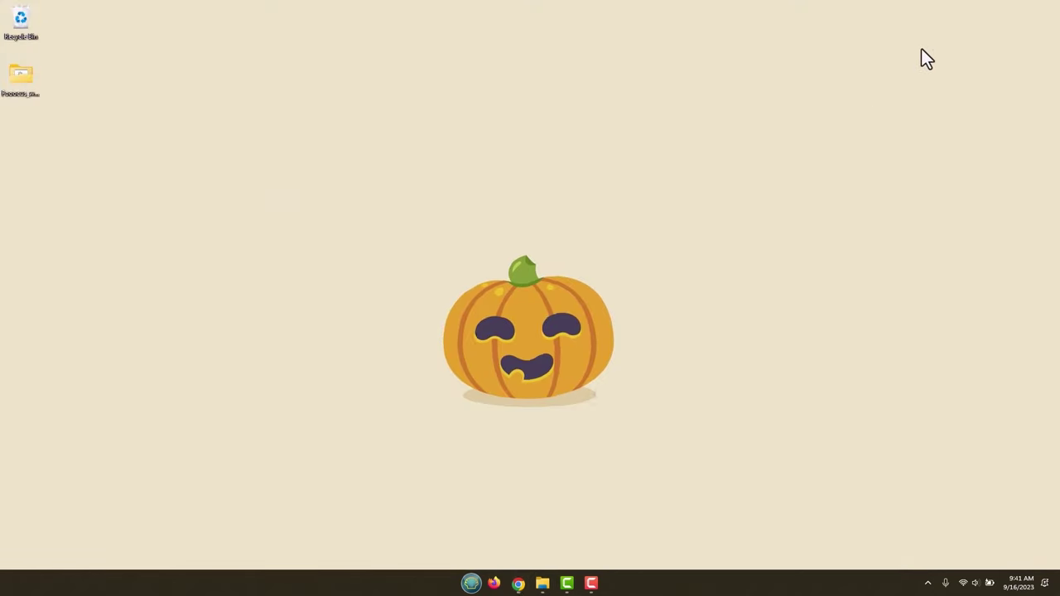
pyautogui.doubleClick(22, 79)
pyautogui.moveTo(502, 142); pyautogui.dragTo(491, 80)
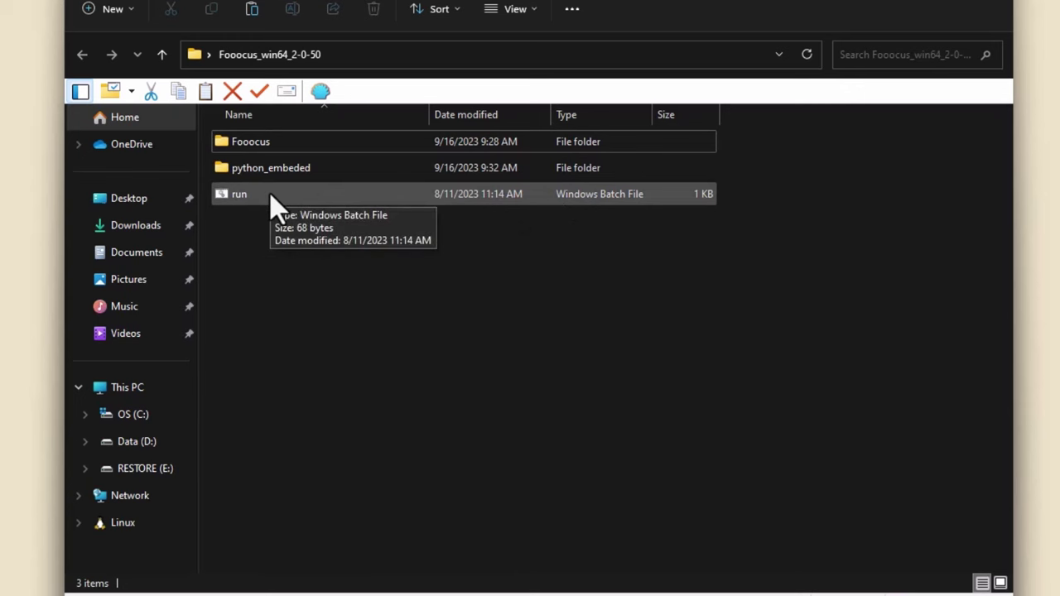
pyautogui.click(276, 207)
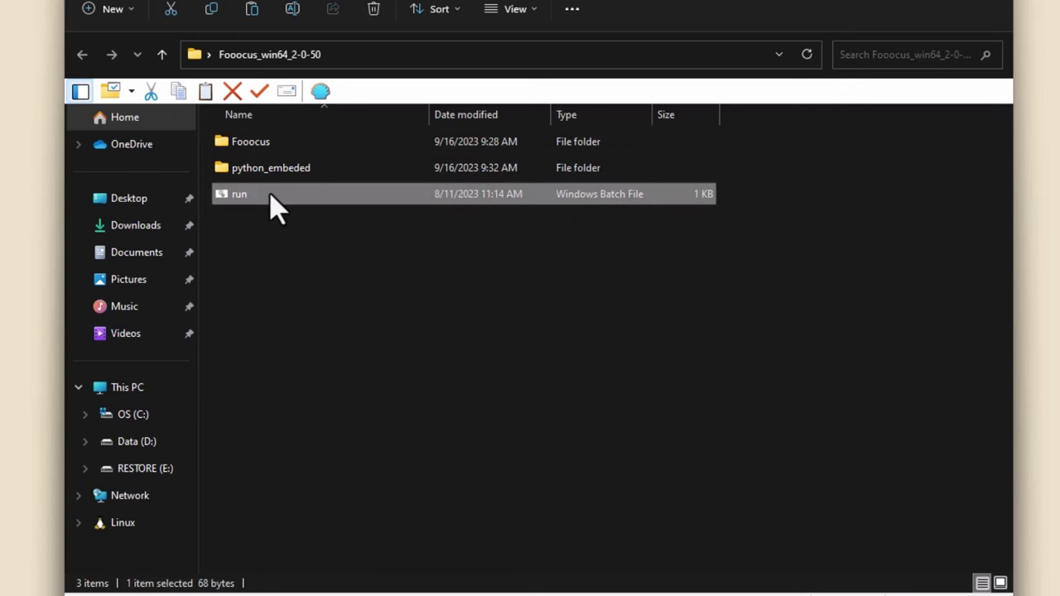
# Run run.bat so Fooocus fetches the SDXL base and refiner models and serves 127.0.0.1:7860.
pyautogui.doubleClick(276, 207)
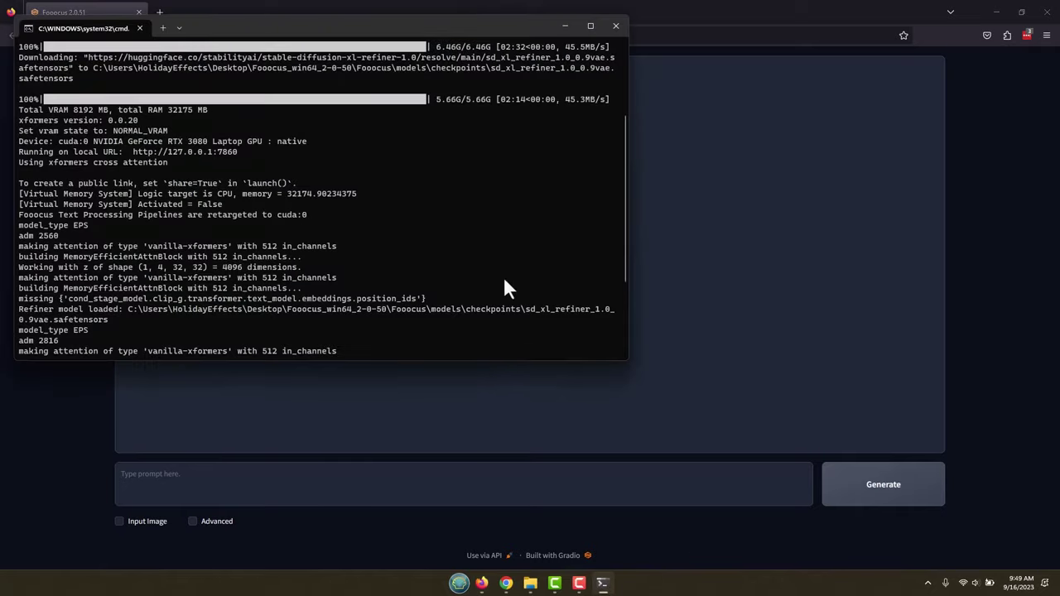
# Scroll the Fooocus page to view the two chihuahua images generated from 'chihuahua'.
pyautogui.scroll(4, 394, 237)
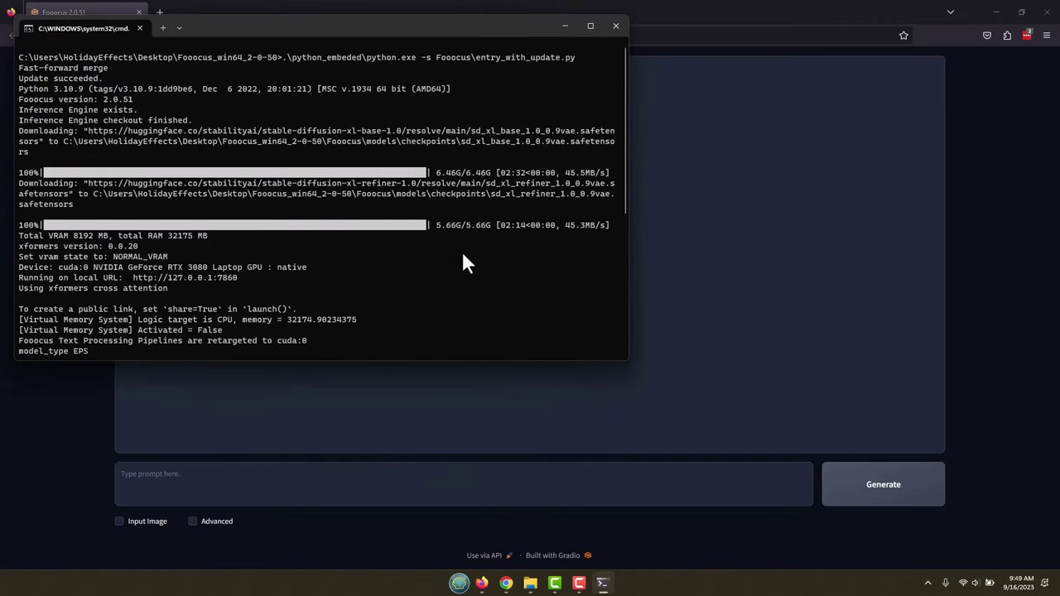
pyautogui.scroll(-3, 243, 286)
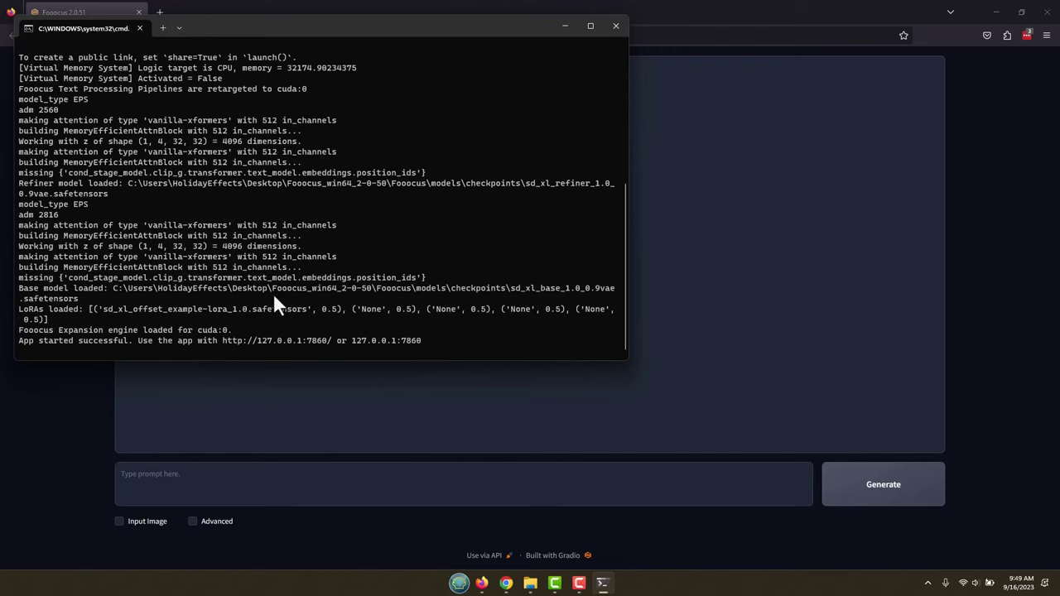
pyautogui.scroll(7, 421, 198)
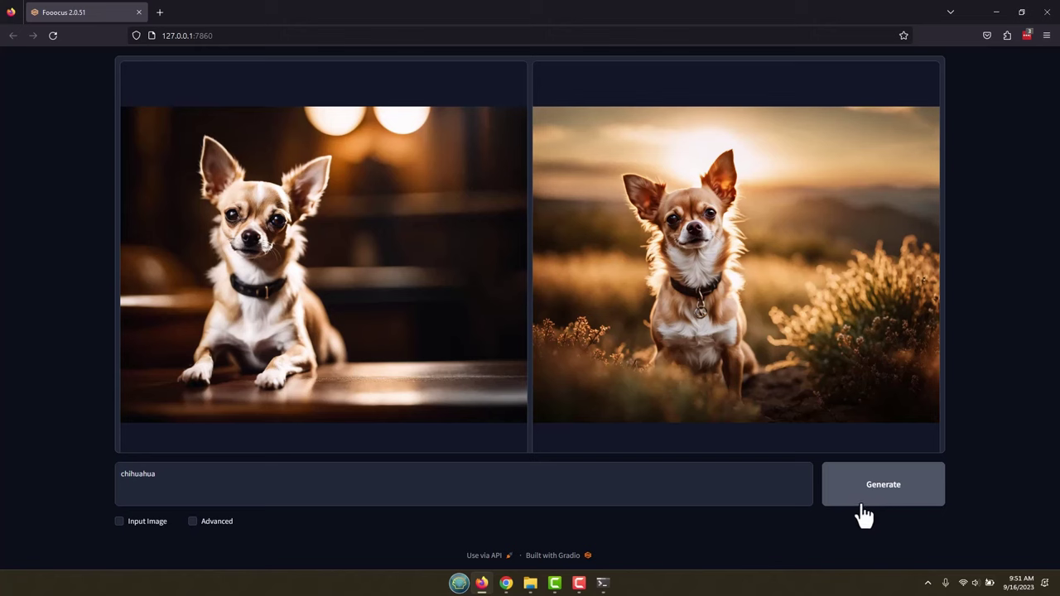
# Enable the Advanced settings panel and set Image Number to 2.
pyautogui.click(192, 524)
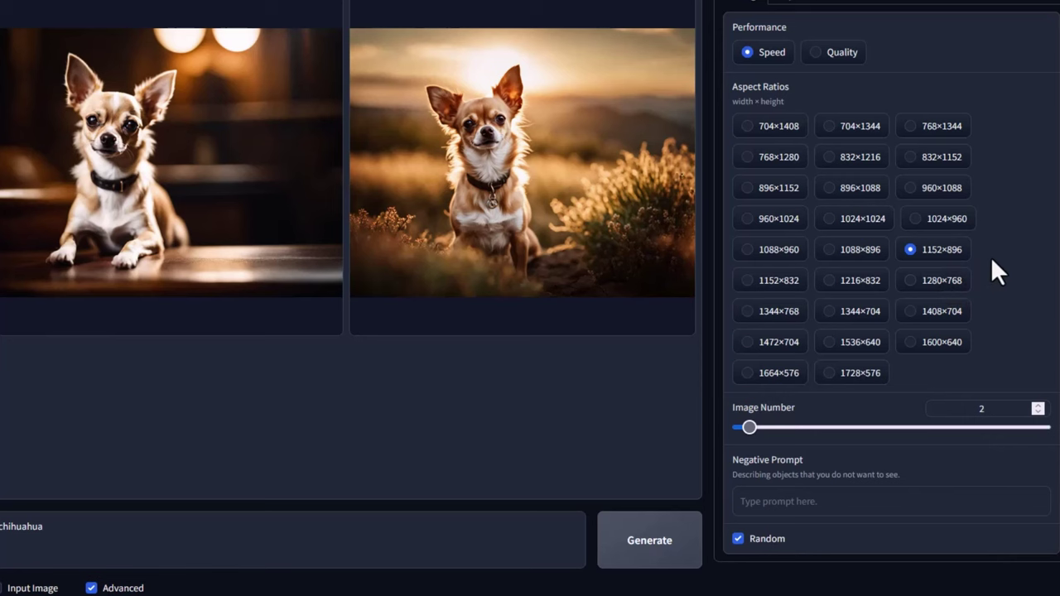
pyautogui.doubleClick(982, 410)
pyautogui.press('BackSpace')
pyautogui.write('2')
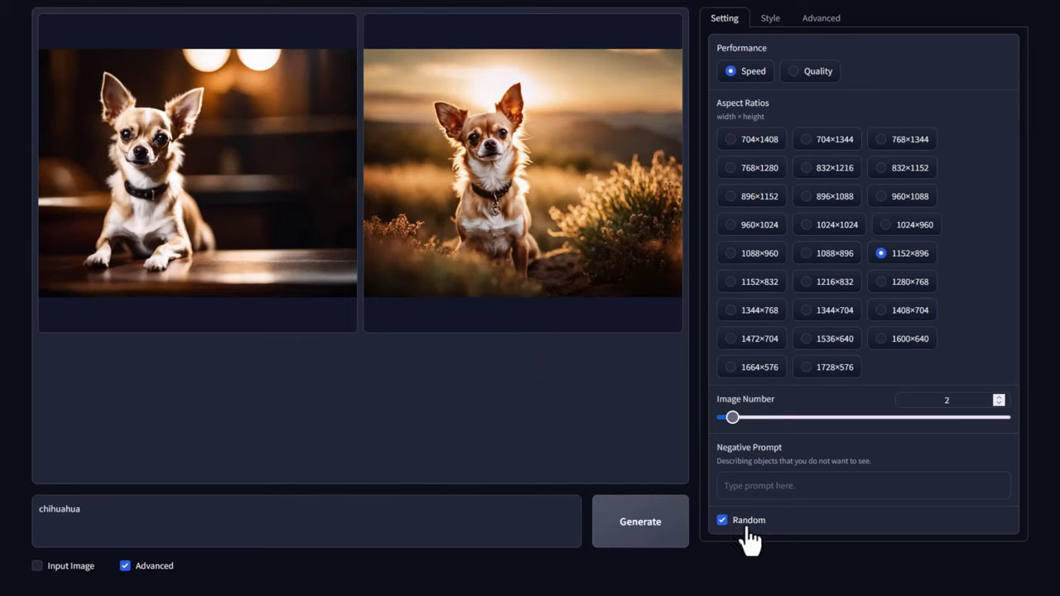
pyautogui.click(748, 530)
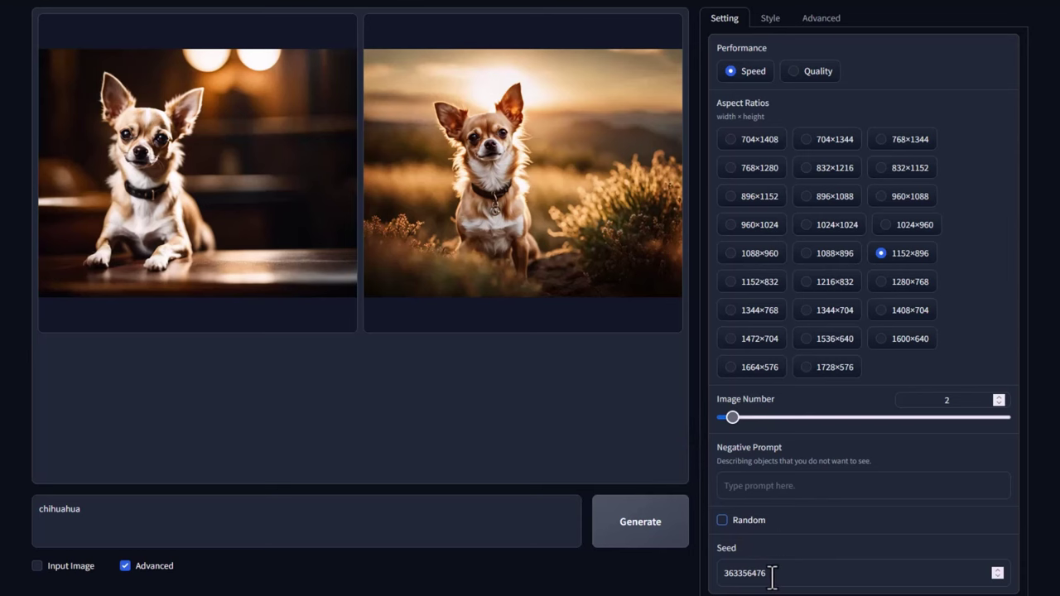
pyautogui.click(721, 520)
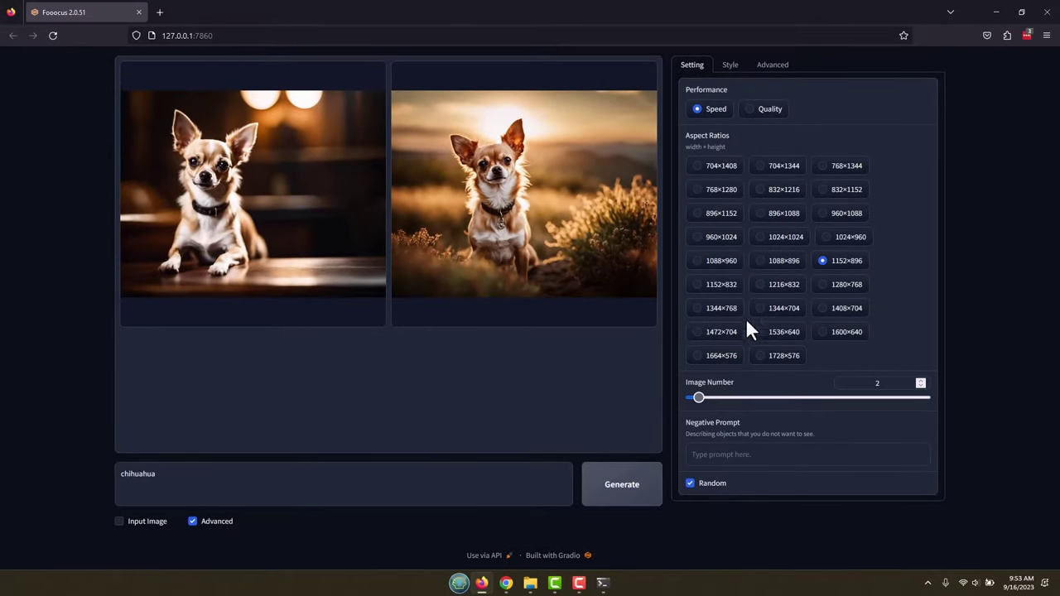
# Open the Style tab and scroll through the whole style list, returning to the top.
pyautogui.click(730, 64)
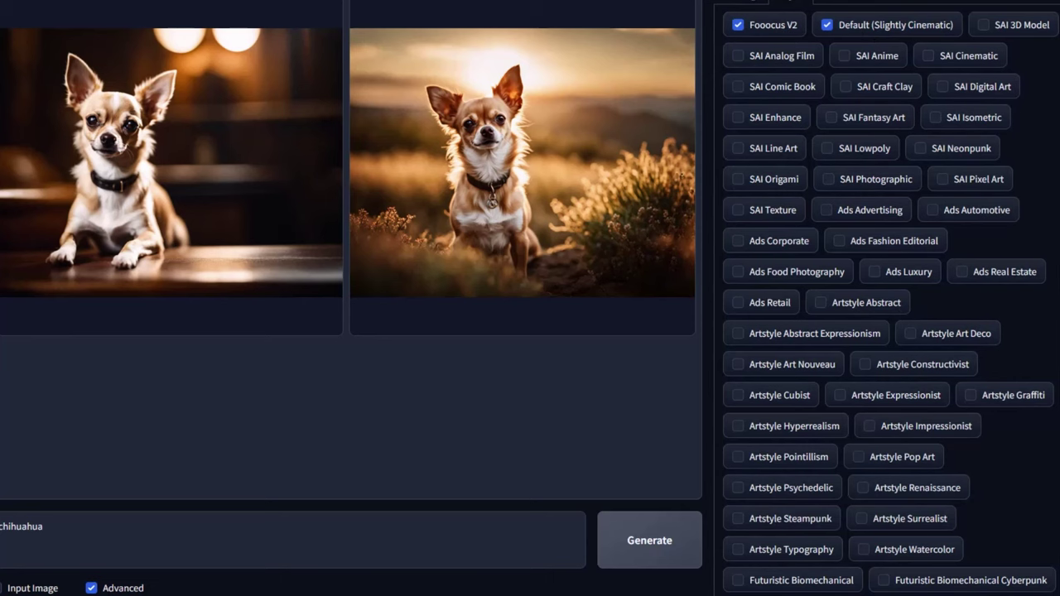
pyautogui.scroll(-10, 1048, 124)
pyautogui.scroll(-8, 891, 298)
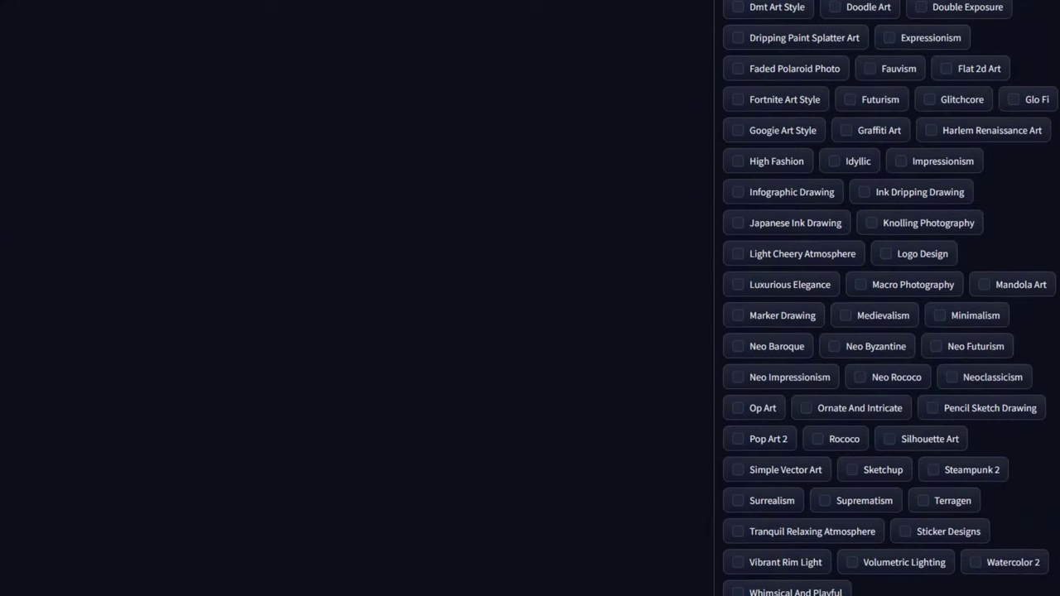
pyautogui.scroll(15, 891, 298)
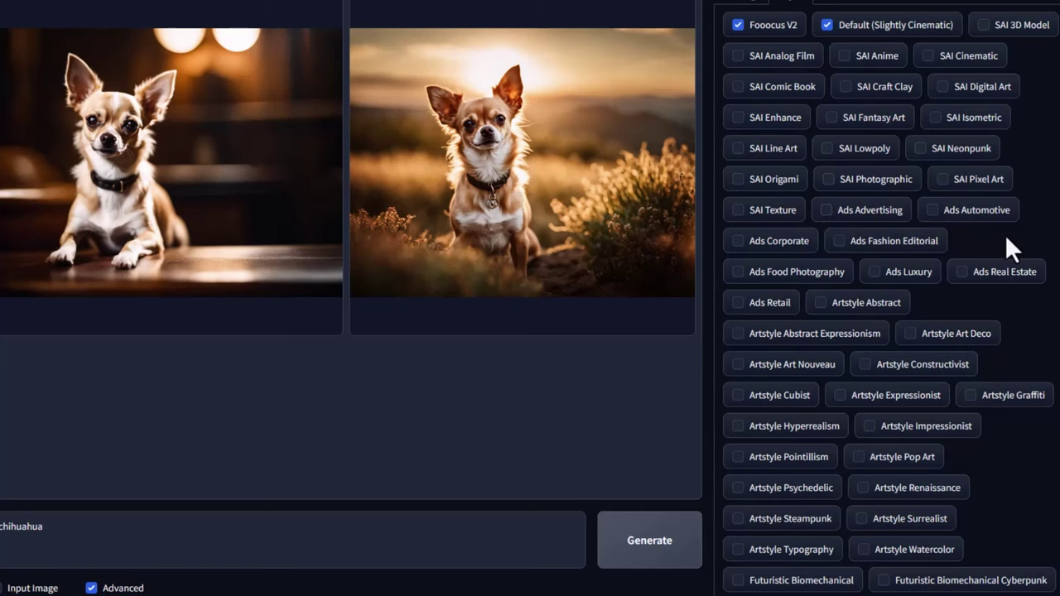
pyautogui.scroll(-1, 998, 236)
pyautogui.scroll(-3, 986, 240)
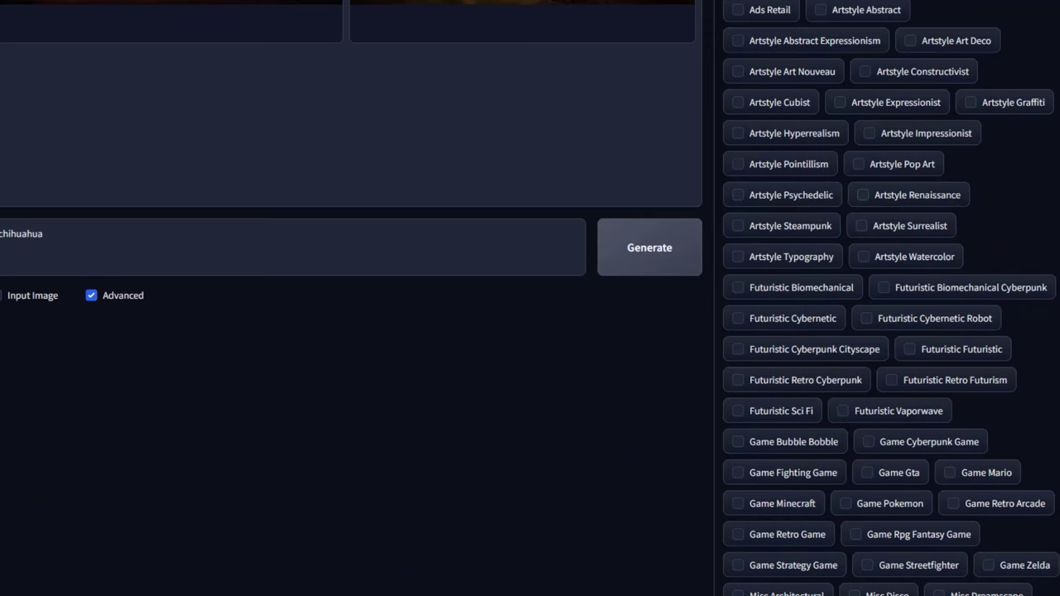
pyautogui.scroll(4, 1056, 210)
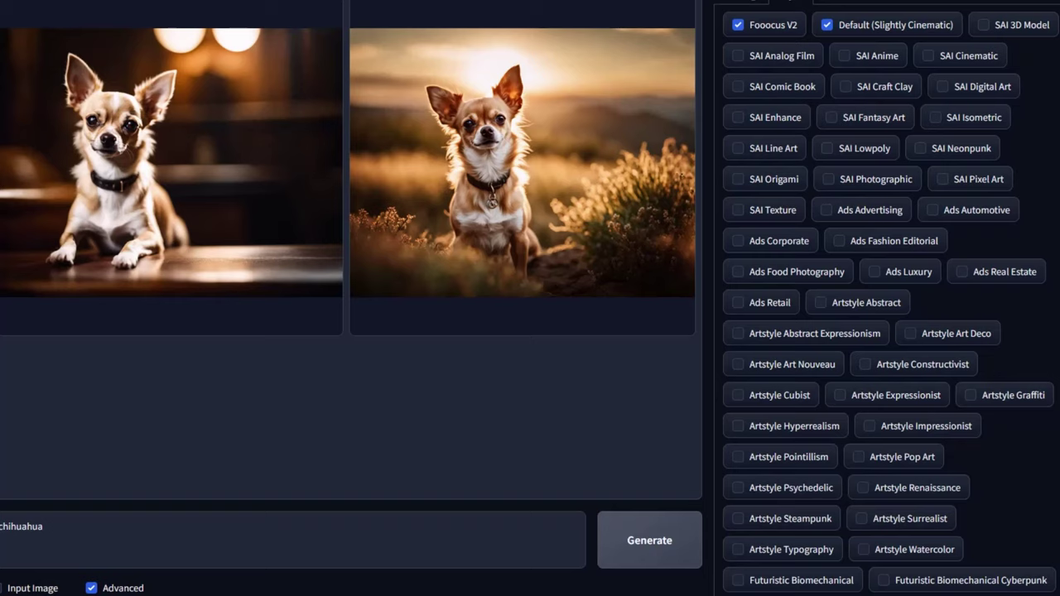
pyautogui.scroll(-3, 530, 298)
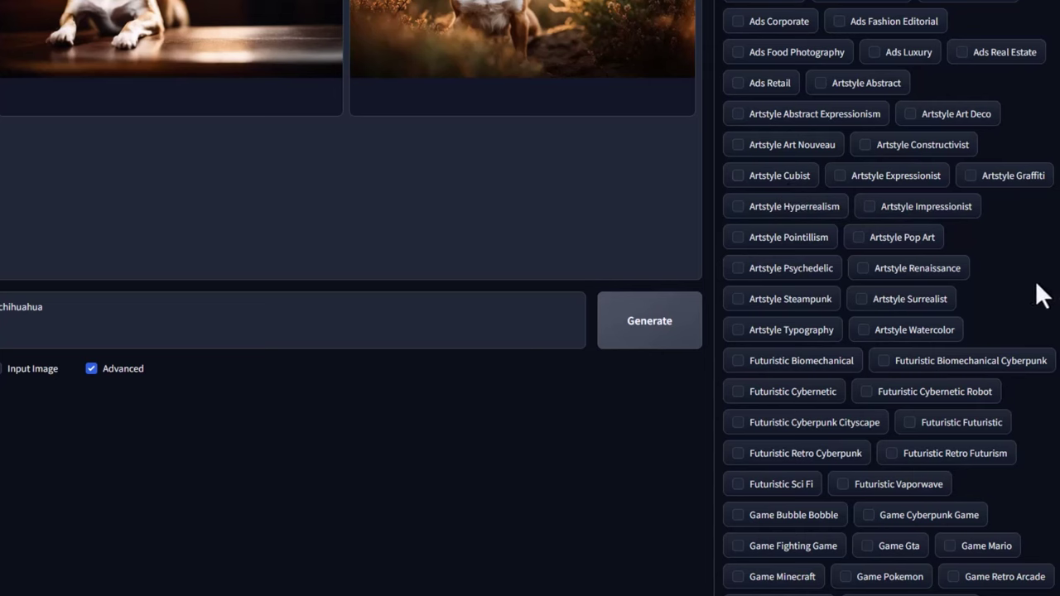
pyautogui.scroll(-4, 890, 332)
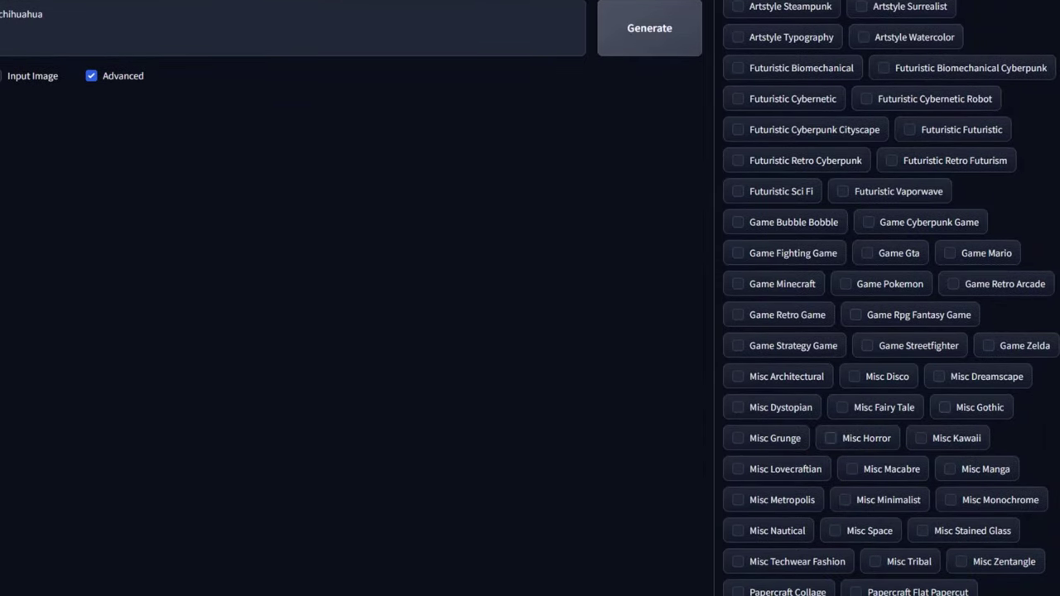
pyautogui.scroll(7, 1038, 248)
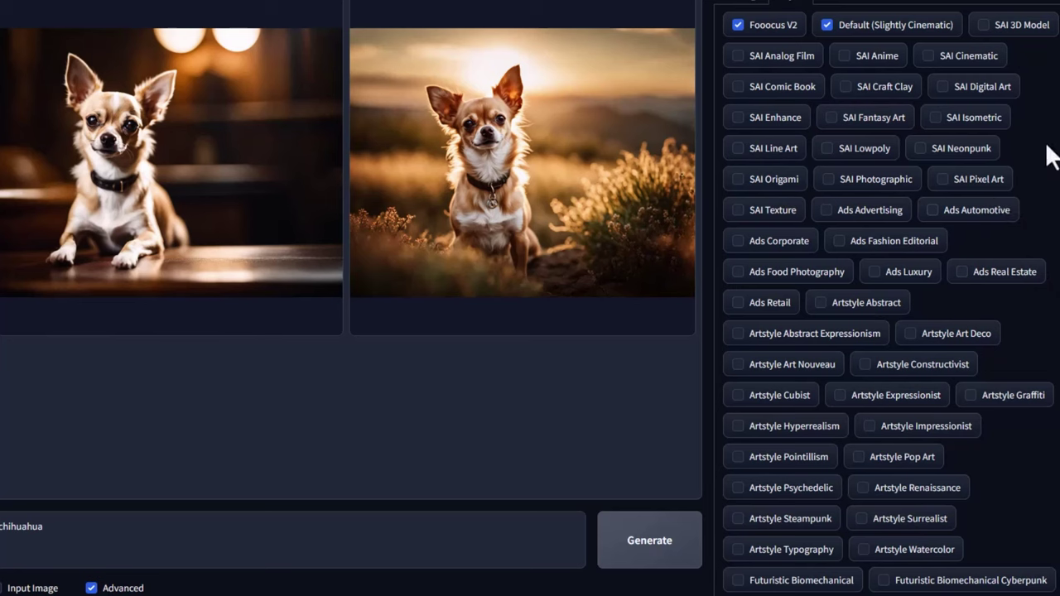
# Replace Default (Slightly Cinematic) with SAI Craft Clay, generate clay chihuahuas, then enable SAI Origami.
pyautogui.click(827, 25)
pyautogui.click(843, 92)
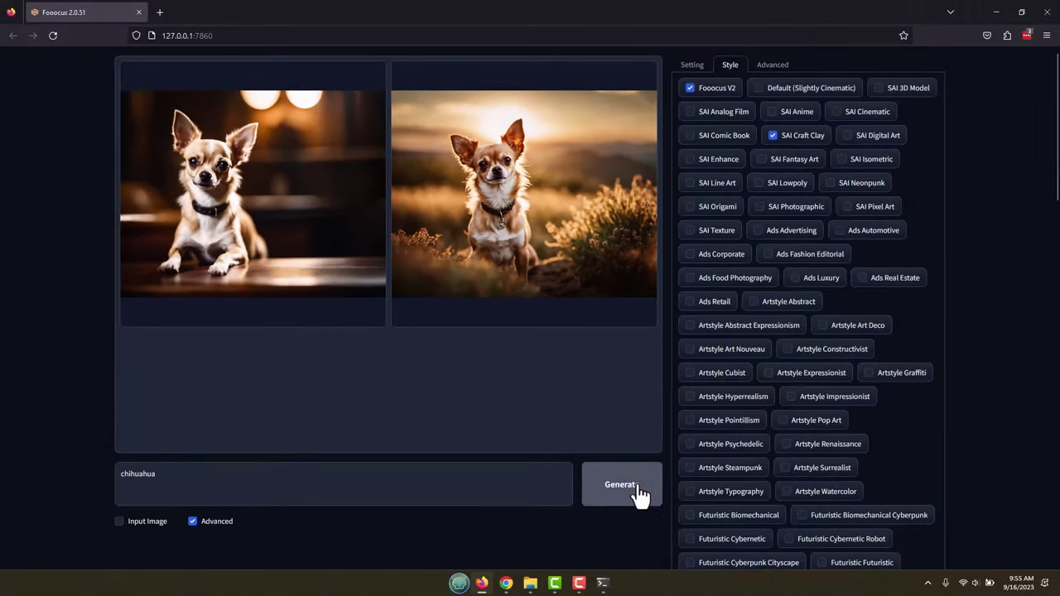
pyautogui.click(670, 540)
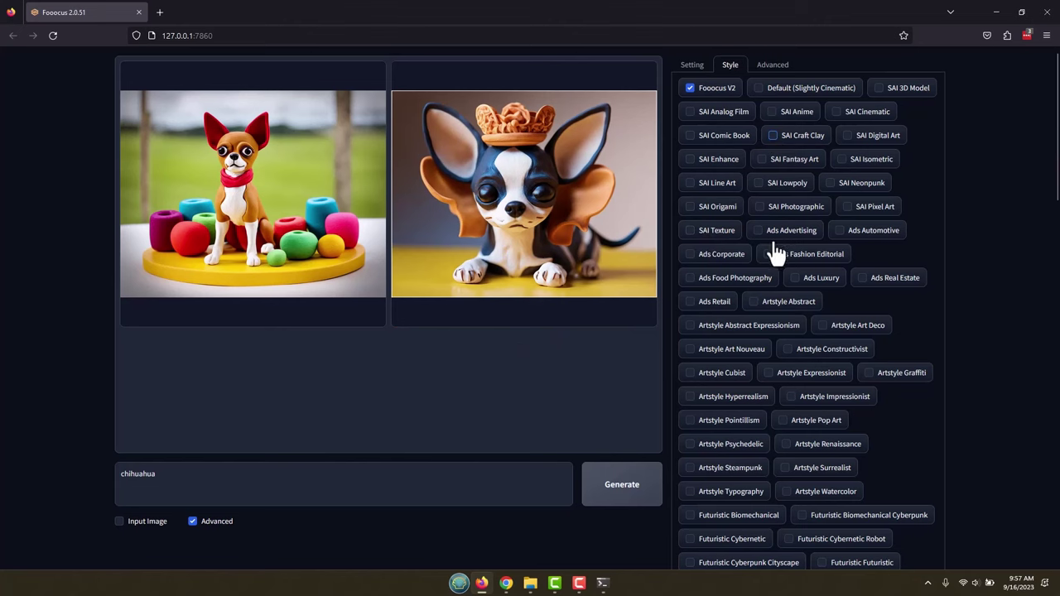
pyautogui.click(690, 207)
# Generate the chihuahua images with the Fooocus V2 and SAI Origami styles enabled.
pyautogui.click(639, 490)
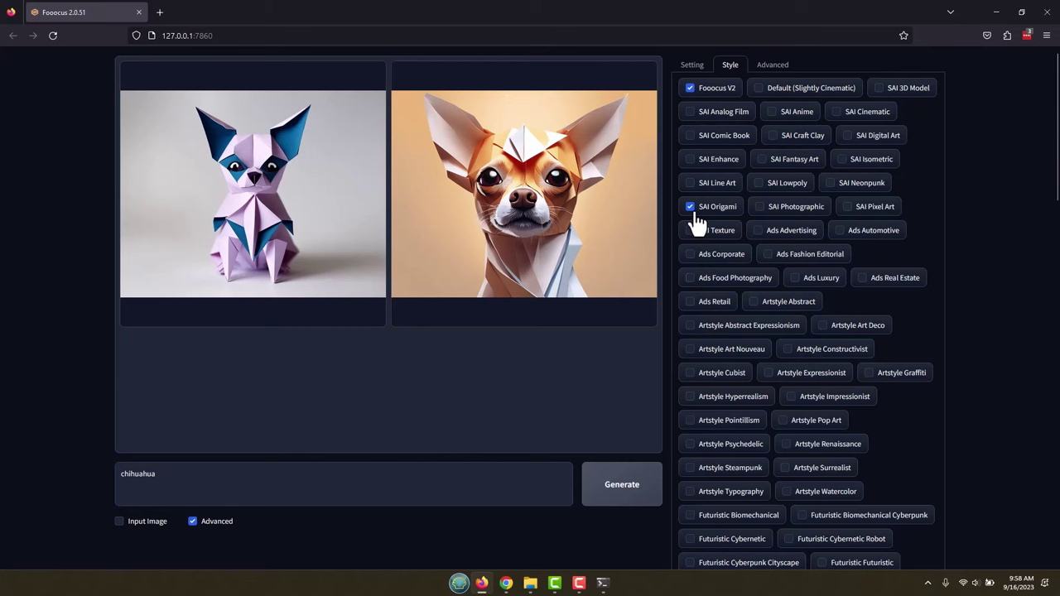
# Scroll down through the full Style list and back up to the top.
pyautogui.scroll(-5, 994, 313)
pyautogui.scroll(1, 991, 325)
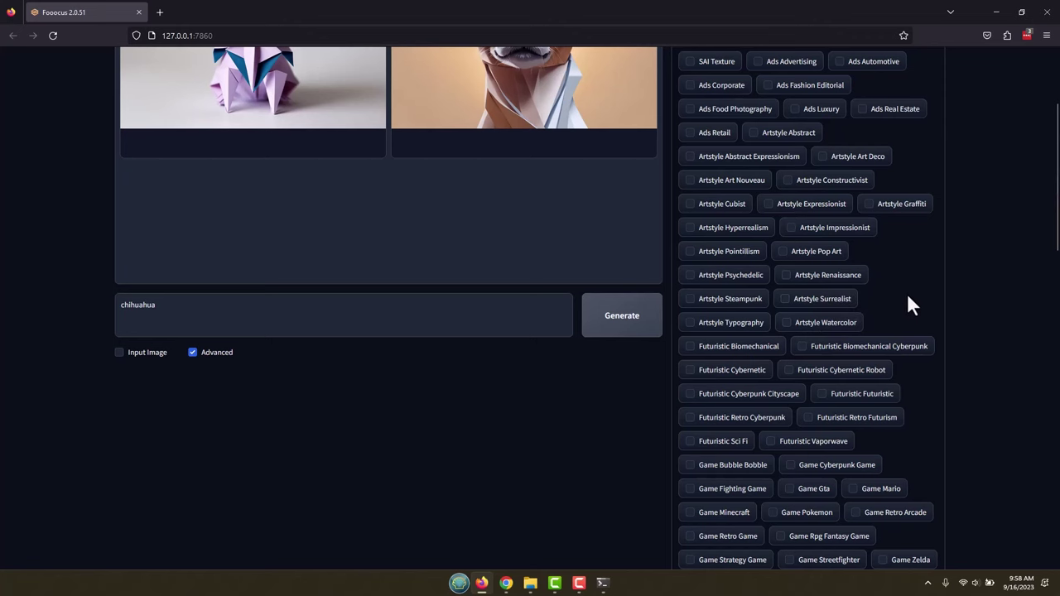
pyautogui.scroll(-3, 951, 336)
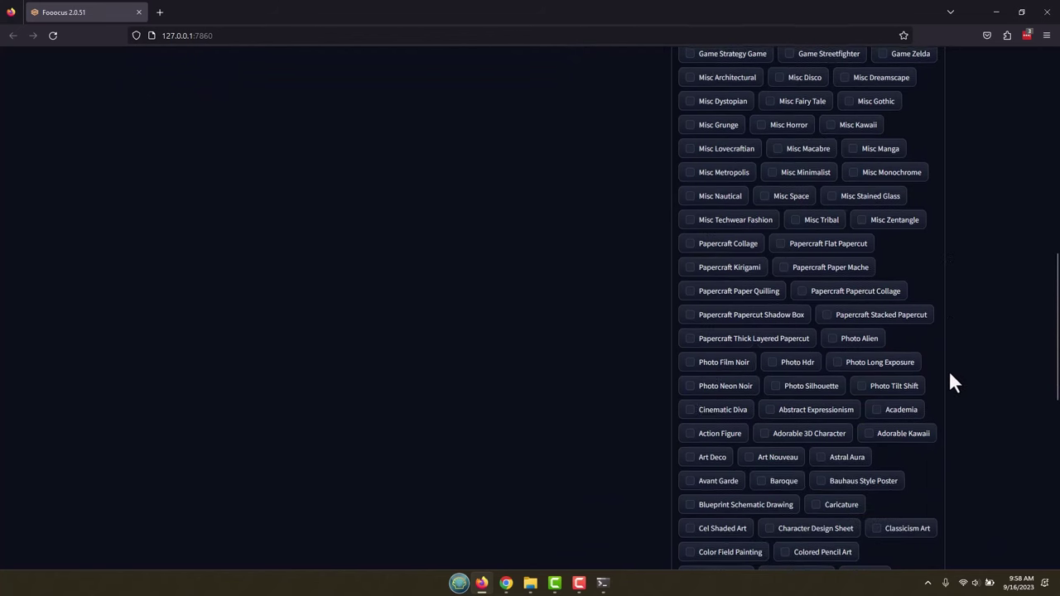
pyautogui.scroll(2, 951, 379)
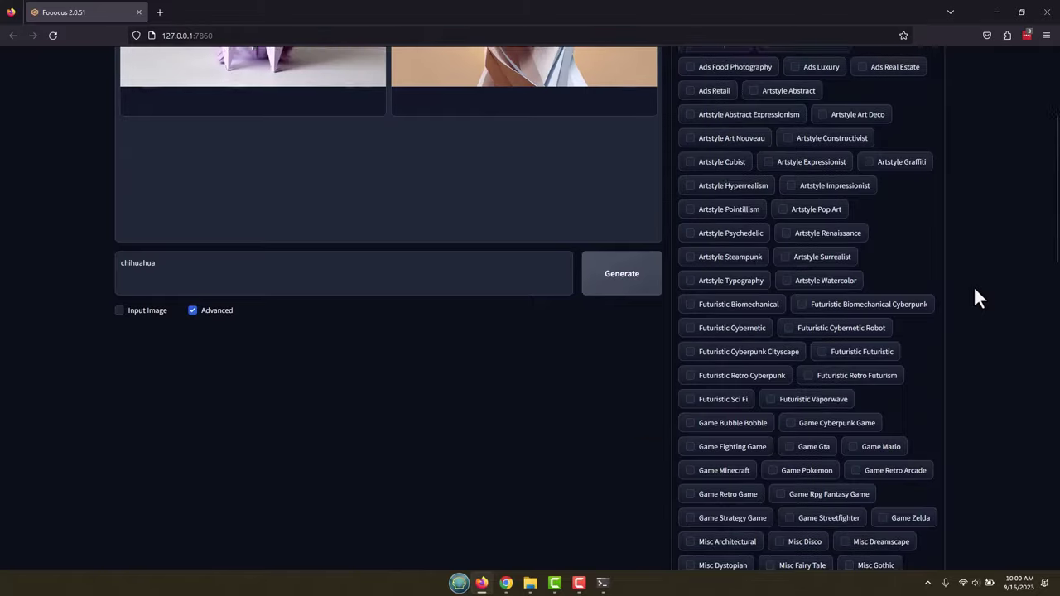
pyautogui.scroll(3, 976, 298)
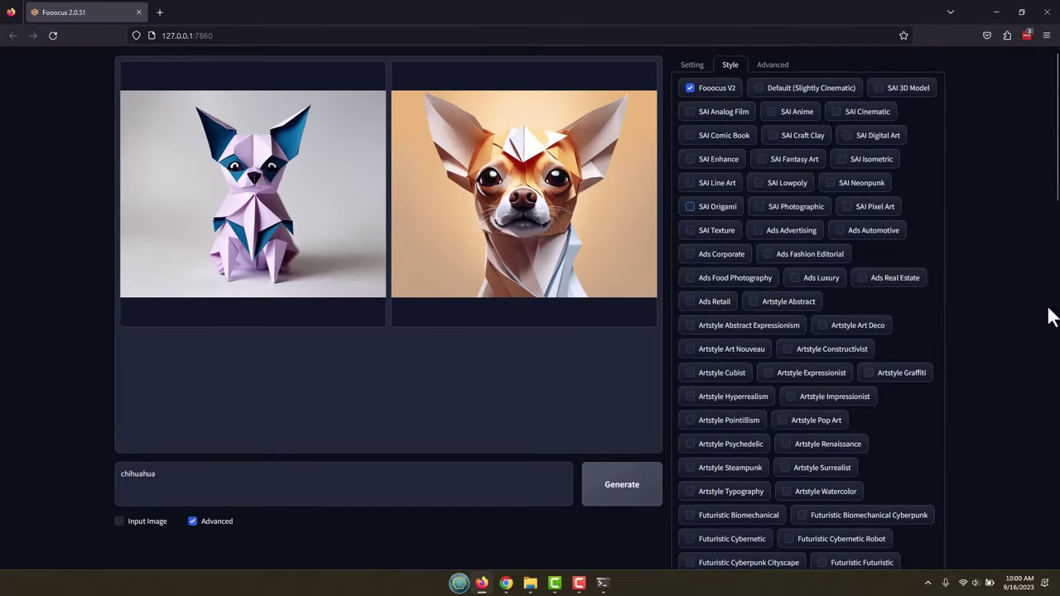
# Show the Advanced settings with the SDXL base model, refiner and LoRA options.
pyautogui.click(777, 70)
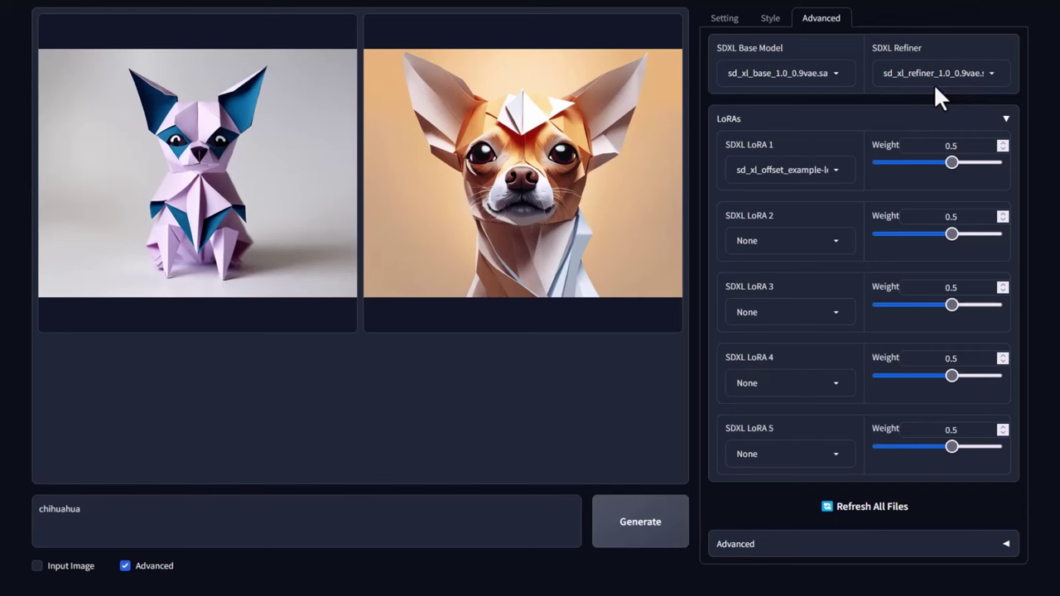
# Inspect the choices available in the LoRA 1 and LoRA 2 slots.
pyautogui.click(802, 159)
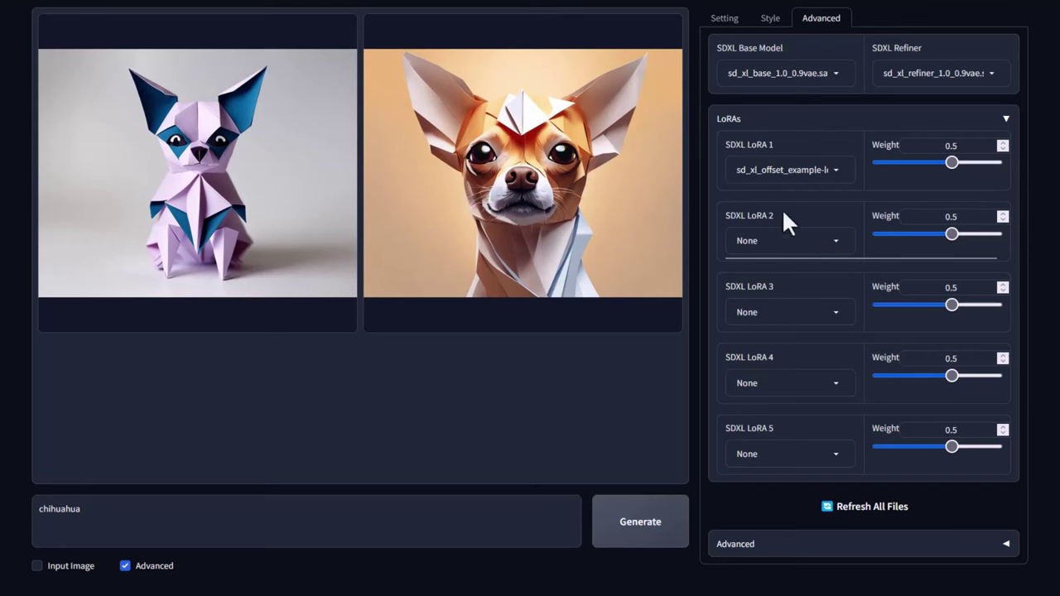
pyautogui.click(770, 19)
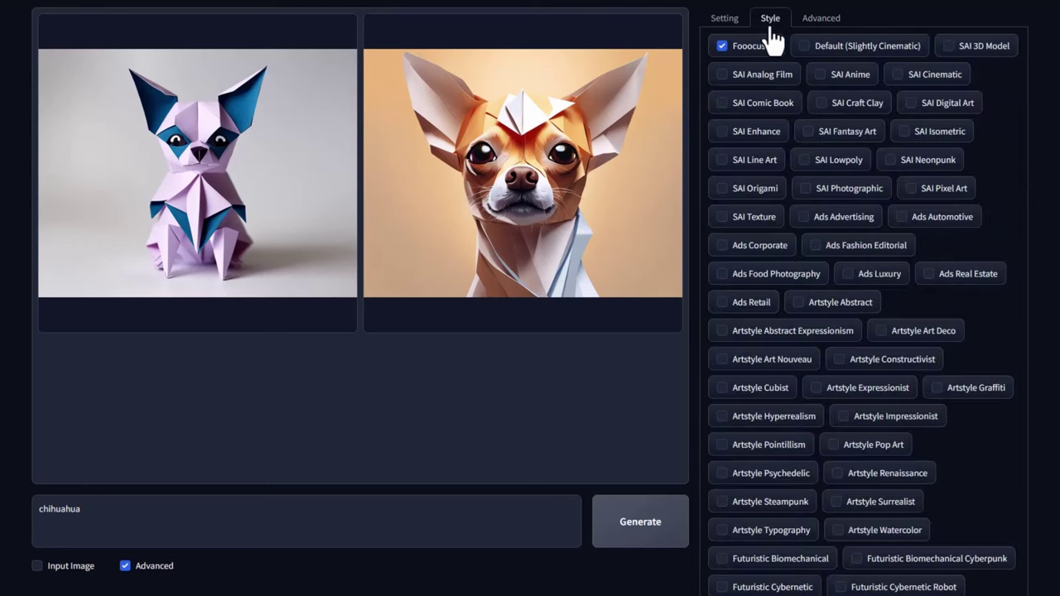
pyautogui.click(822, 20)
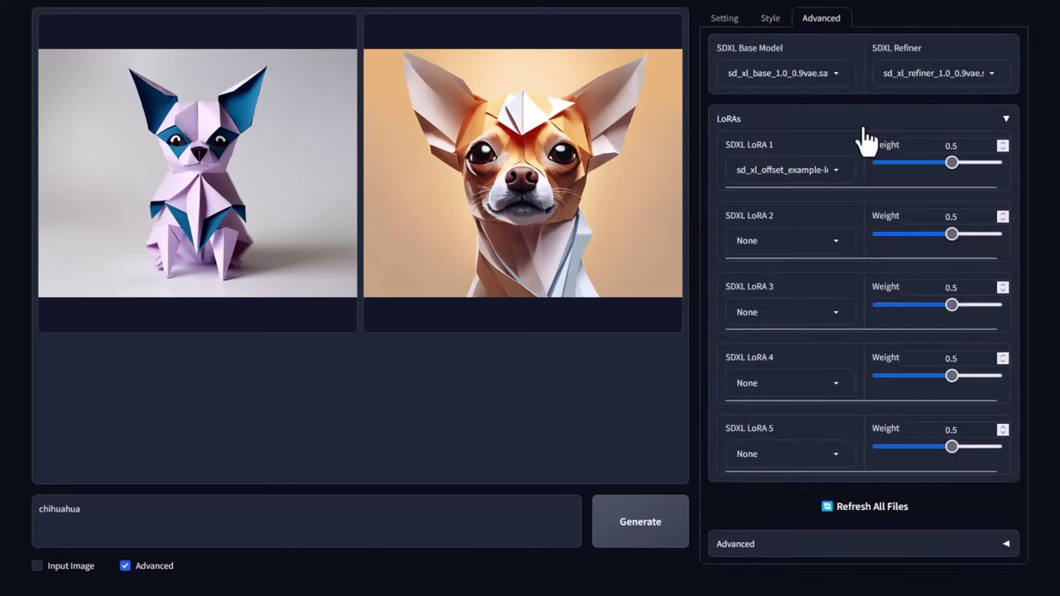
pyautogui.click(835, 239)
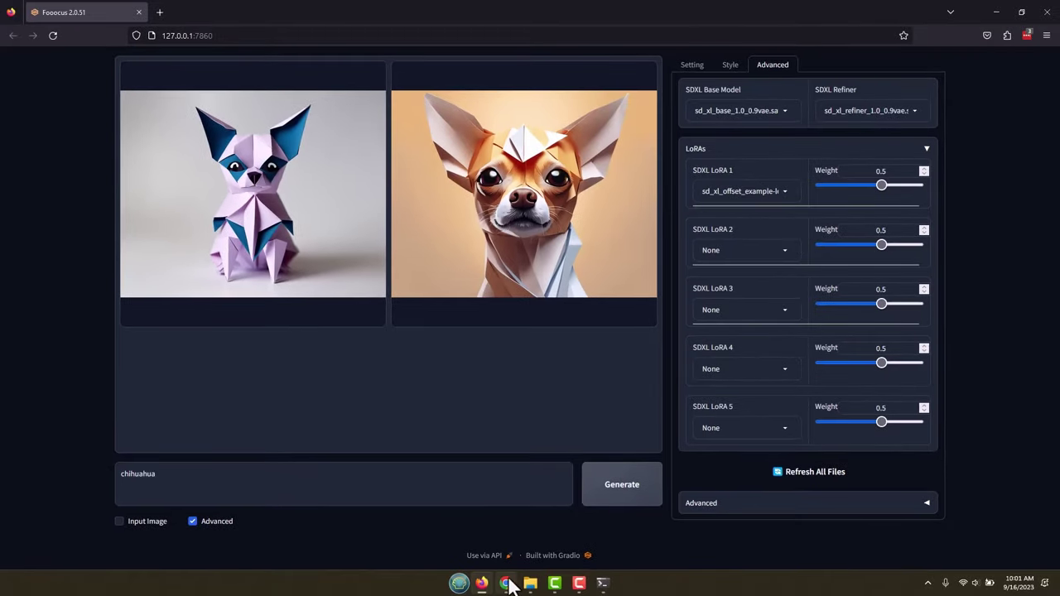
# Switch to the Civitai home page in Chrome.
pyautogui.moveTo(507, 583)
pyautogui.click(477, 501)
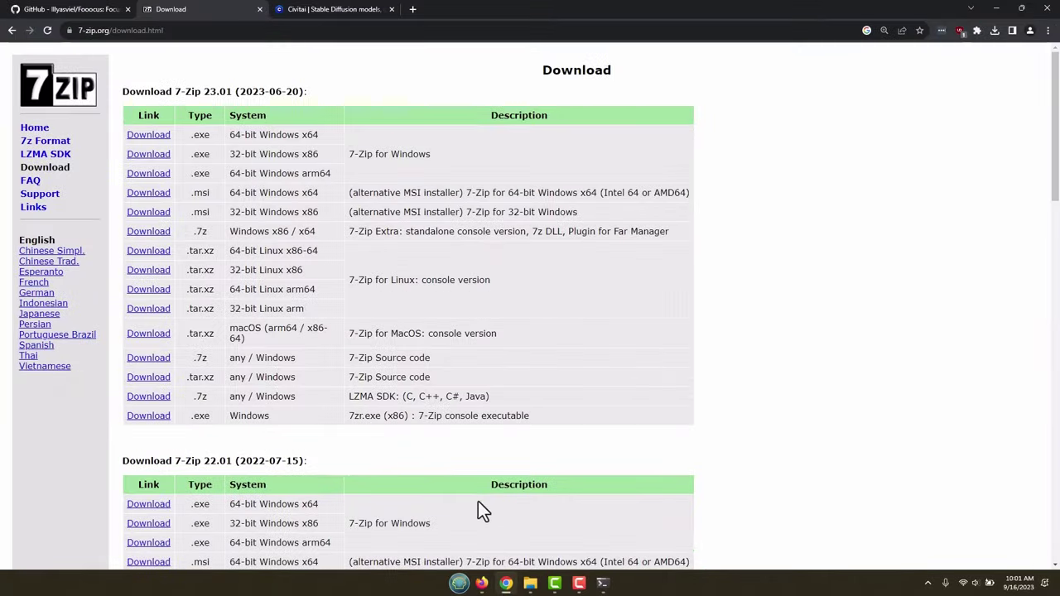
pyautogui.click(306, 14)
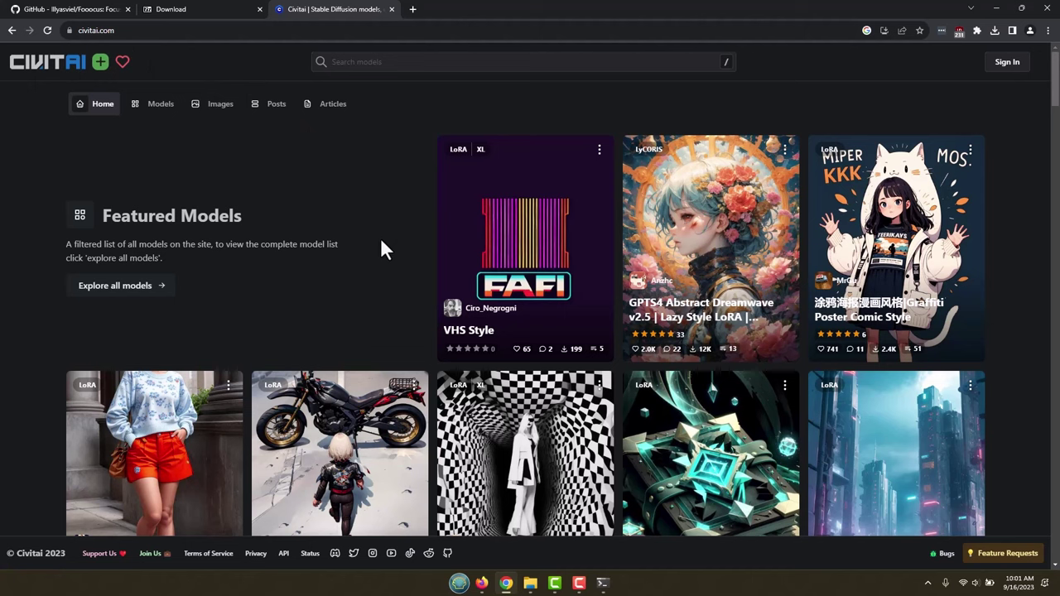
# Search the Civitai models catalogue for the actress's name, bringing up 102 results.
pyautogui.click(149, 109)
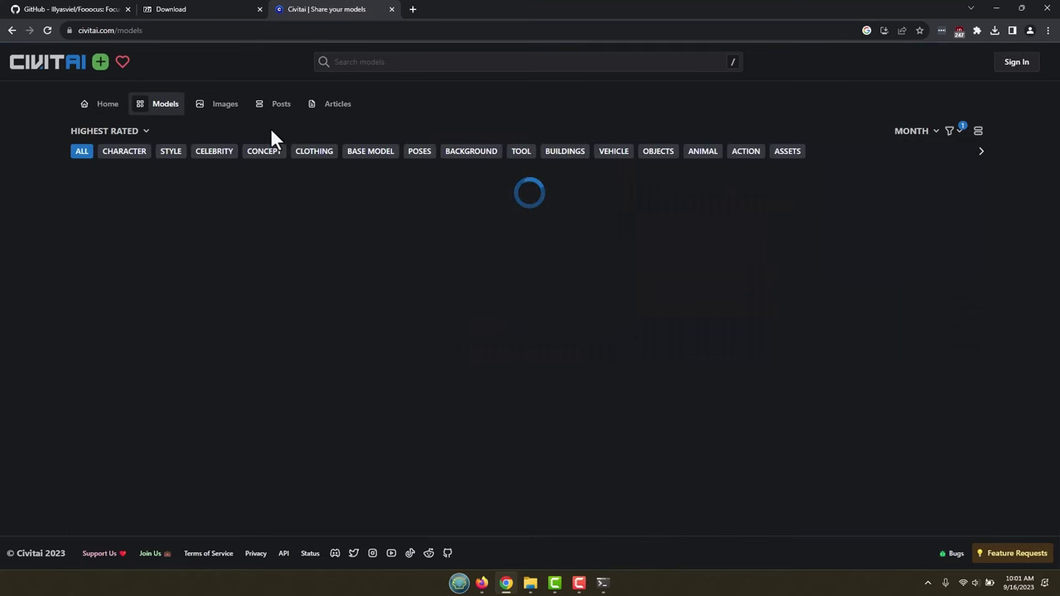
pyautogui.click(440, 66)
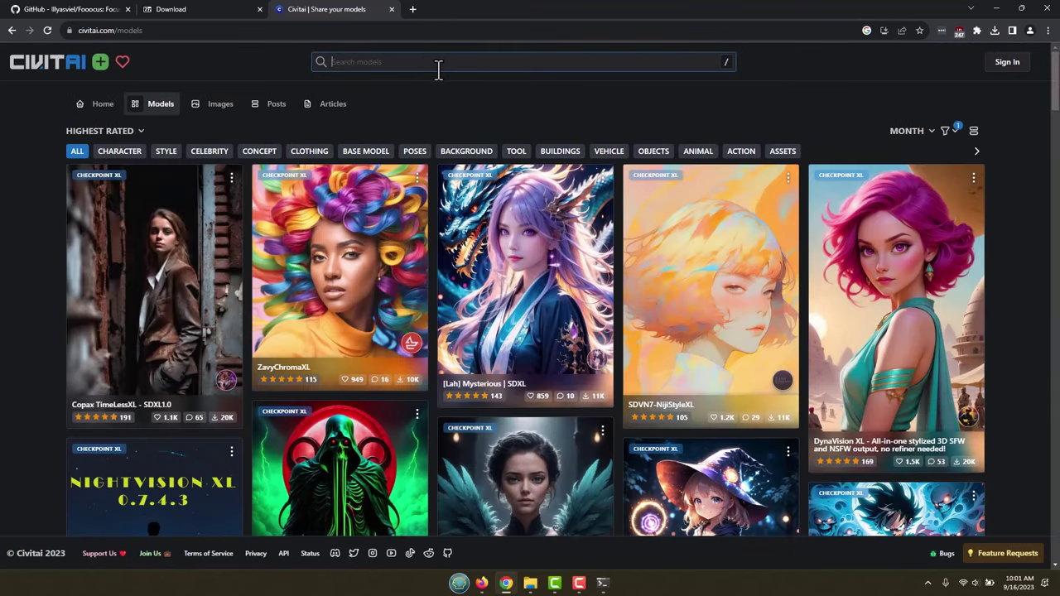
pyautogui.write('emma watson')
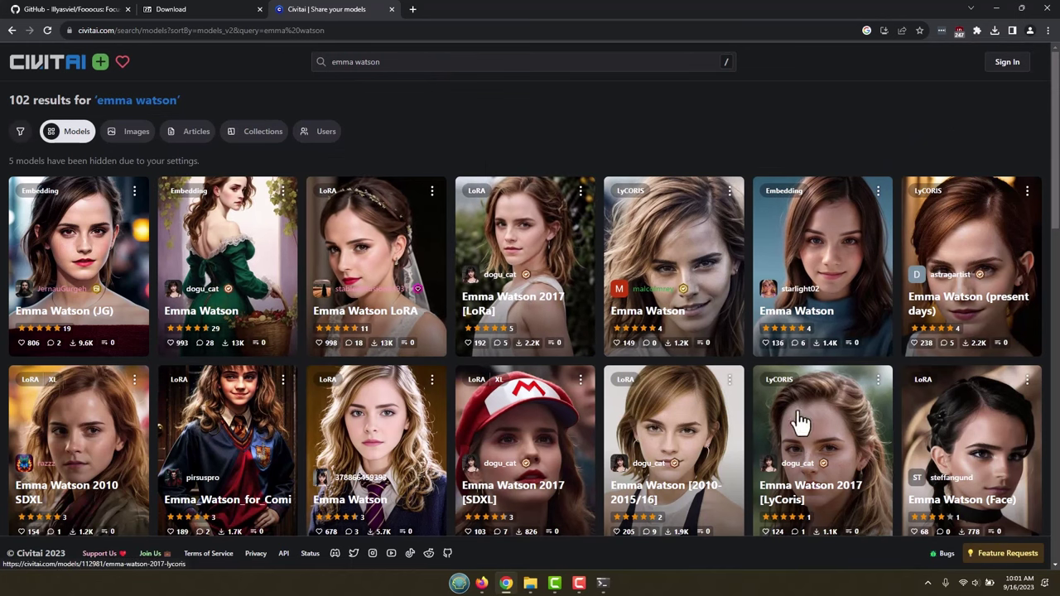
# Filter the results to SDXL 1.0 and open the 2017 [SDXL] LoRA model page.
pyautogui.click(20, 133)
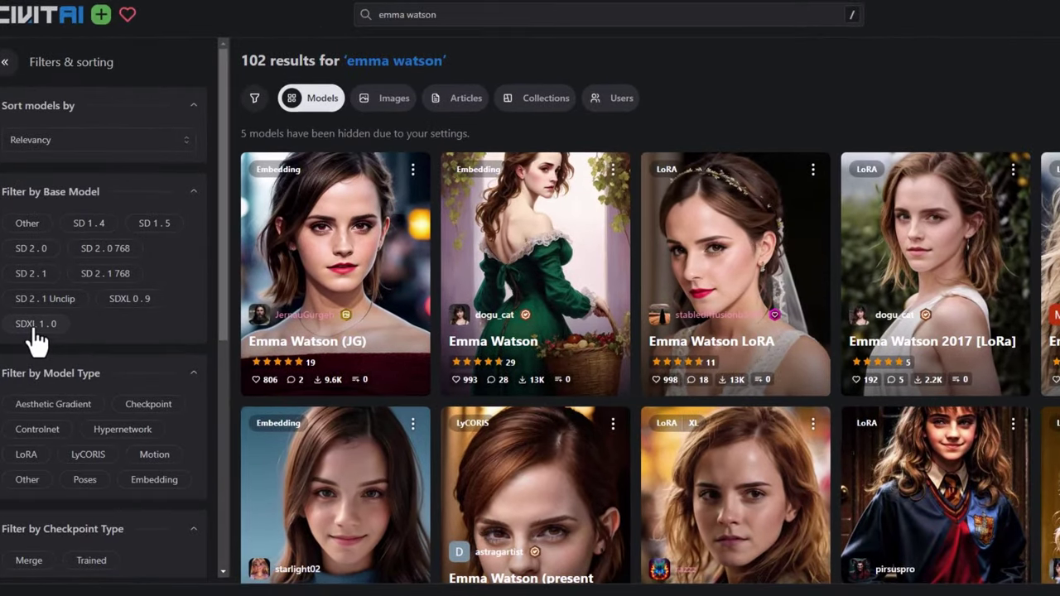
pyautogui.click(46, 323)
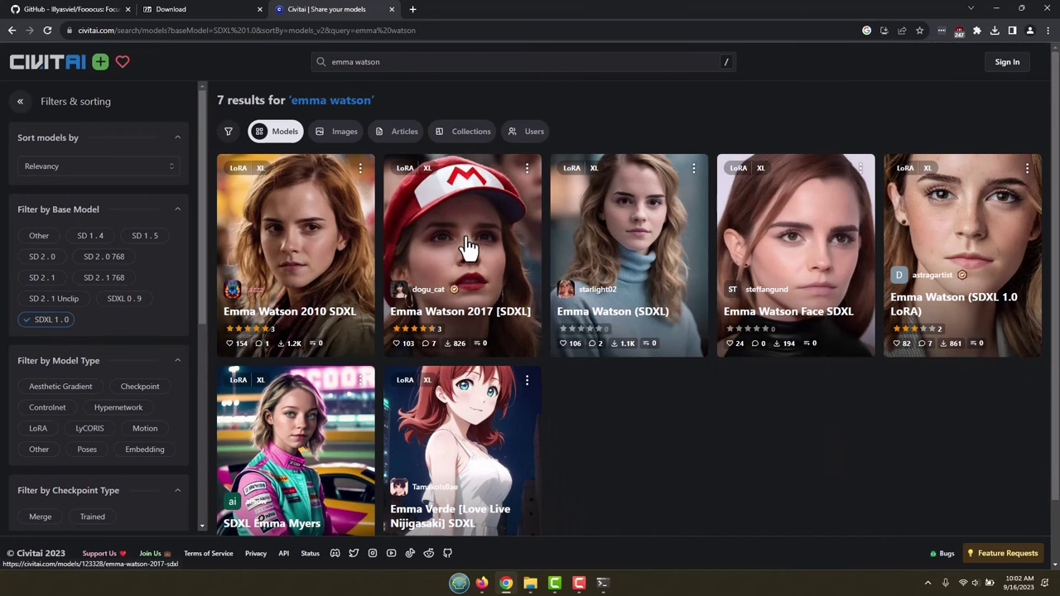
pyautogui.click(469, 247)
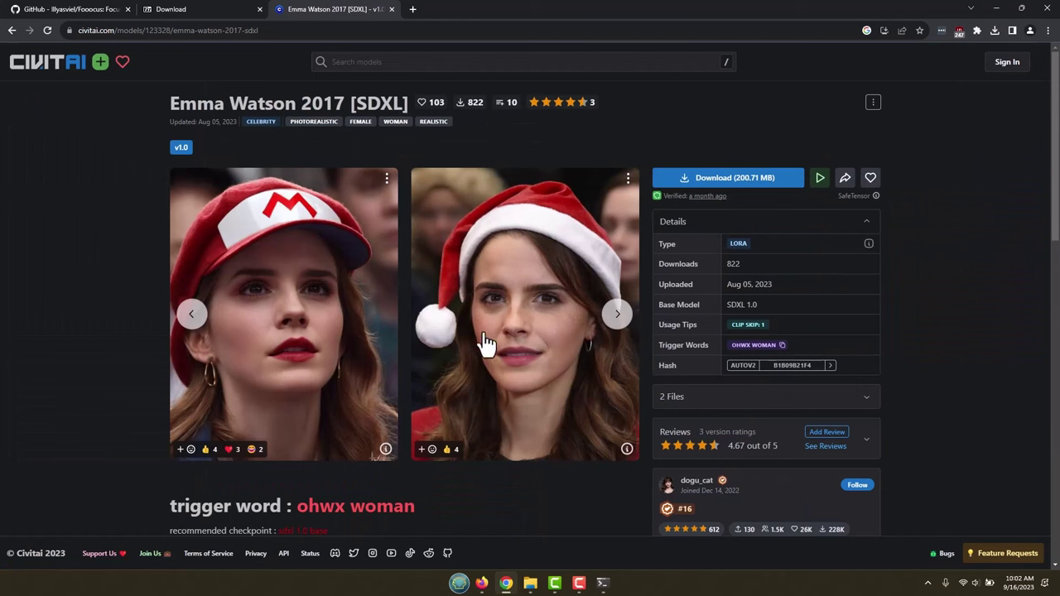
# Browse the sample images, download the 200.71 MB LoRA, and check Chrome's recent downloads.
pyautogui.click(620, 320)
pyautogui.click(619, 320)
pyautogui.click(618, 315)
pyautogui.click(619, 316)
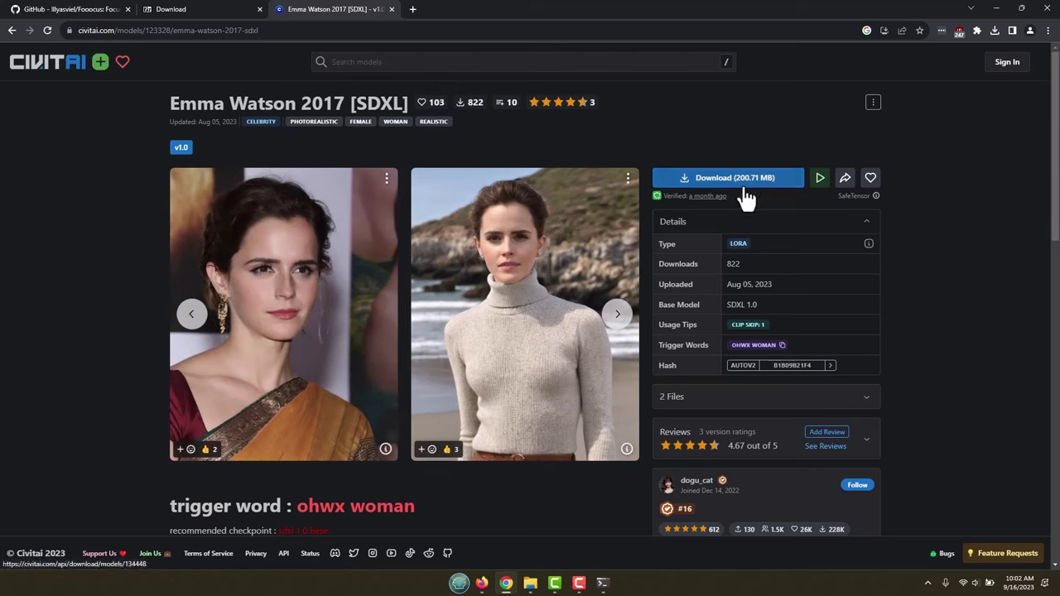
pyautogui.click(748, 179)
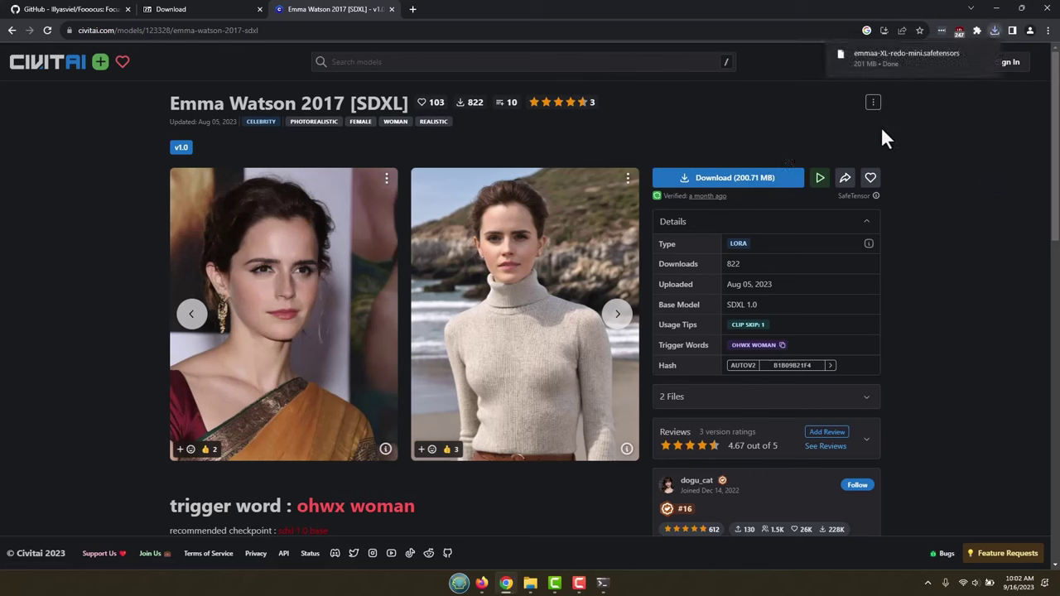
pyautogui.click(994, 29)
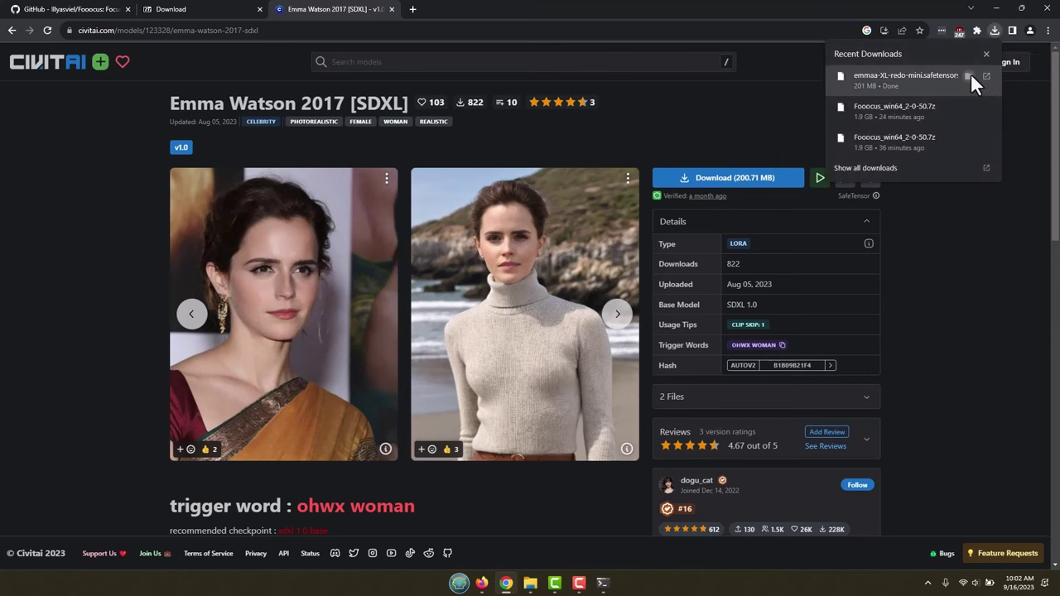
# Copy emmaa-XL-redo-mini.safetensors from the Downloads folder, then minimize that Explorer window.
pyautogui.click(970, 75)
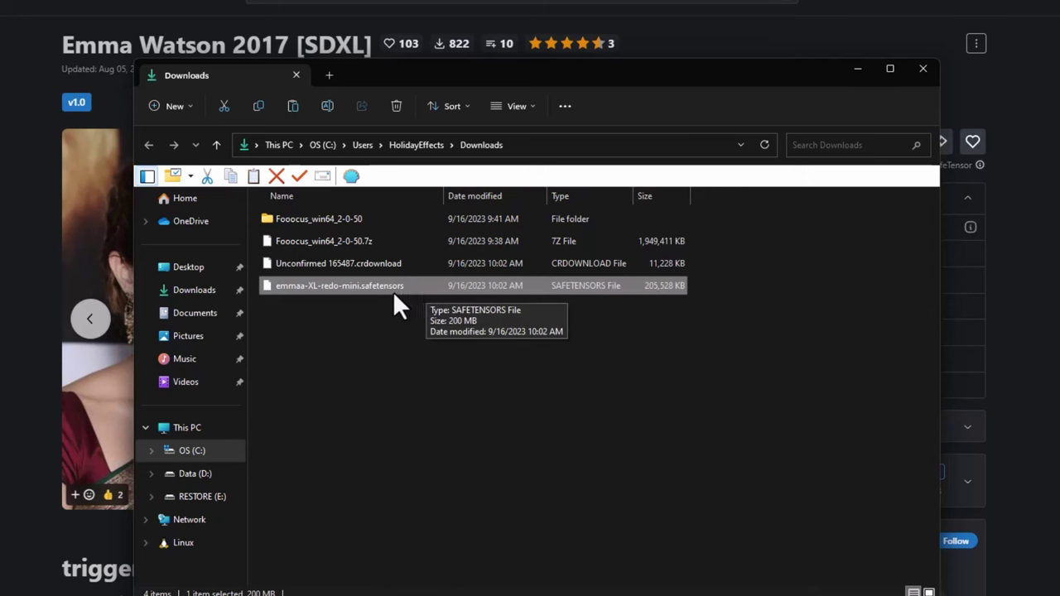
pyautogui.rightClick(396, 290)
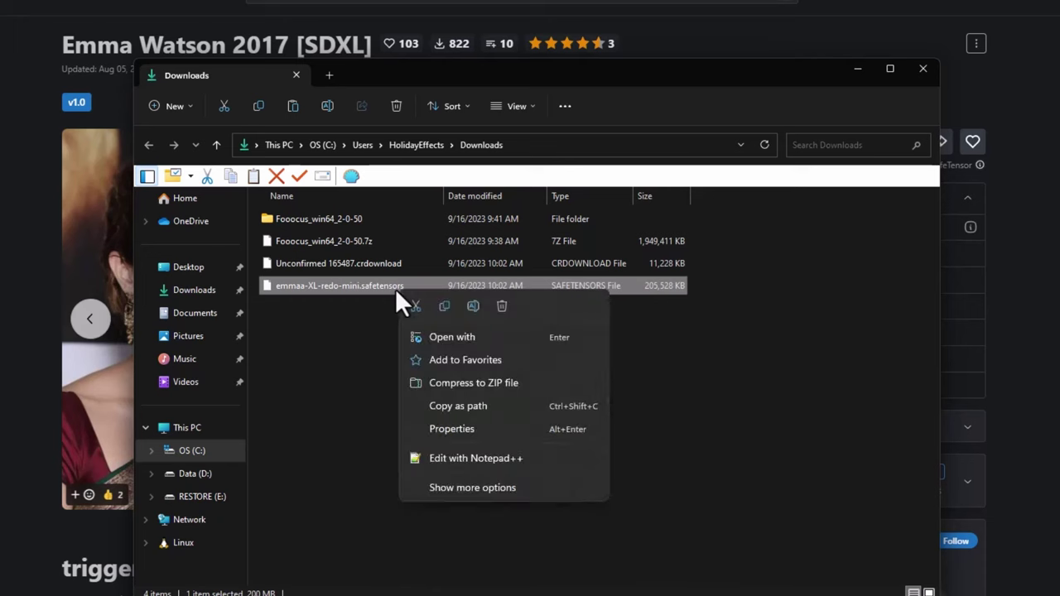
pyautogui.click(446, 306)
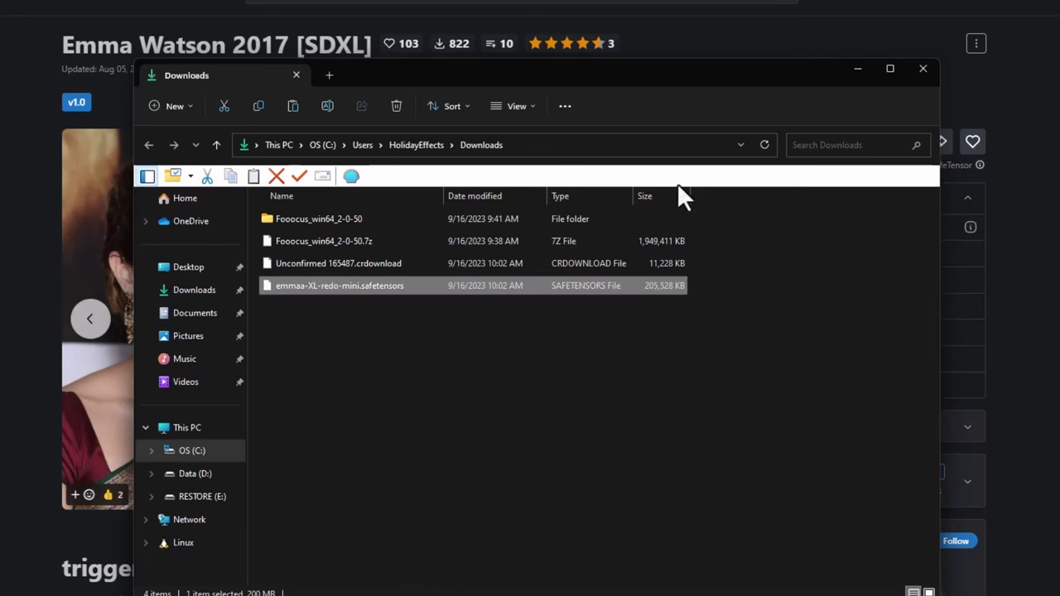
pyautogui.click(862, 70)
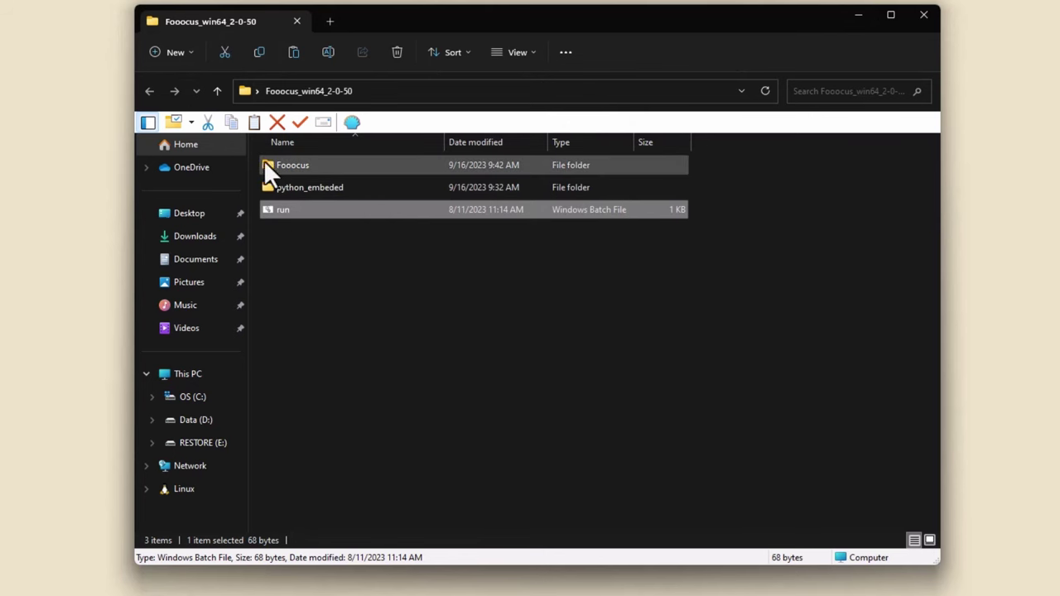
# Paste emmaa-XL-redo-mini.safetensors into Fooocus\models\loras, then minimize the window.
pyautogui.doubleClick(315, 165)
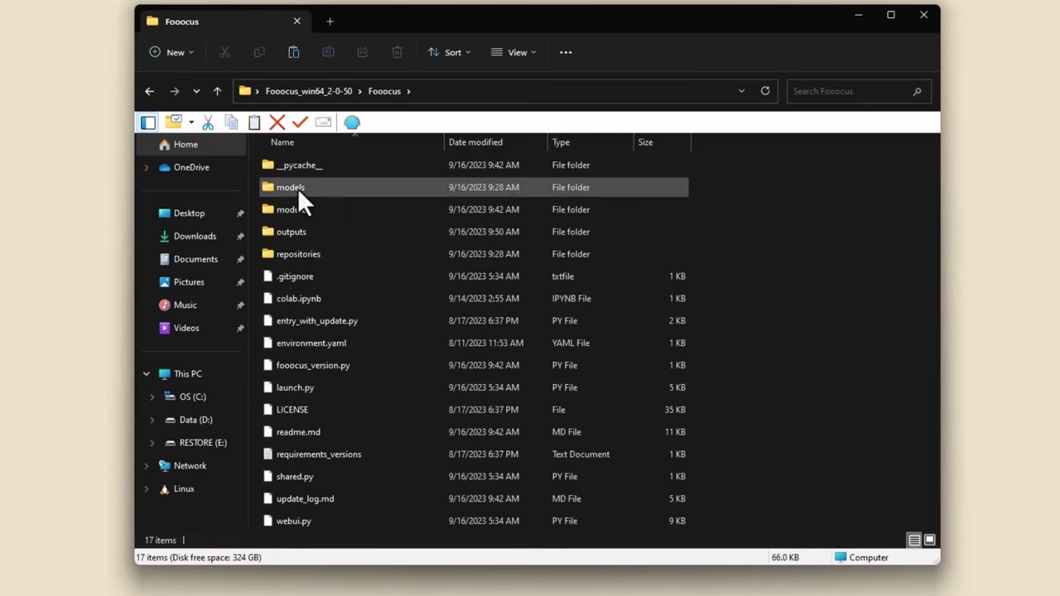
pyautogui.doubleClick(297, 188)
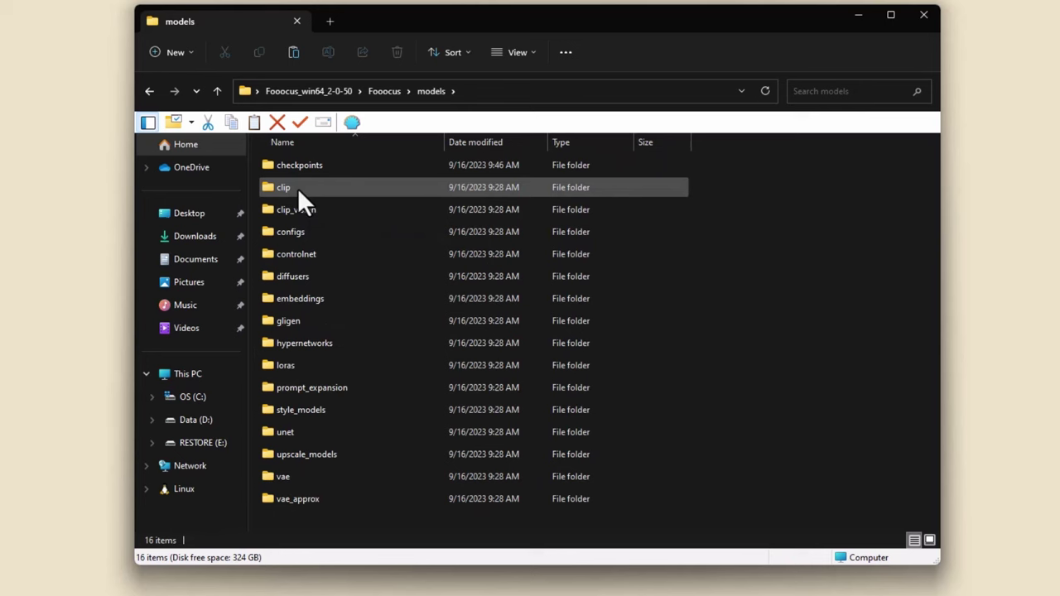
pyautogui.doubleClick(292, 365)
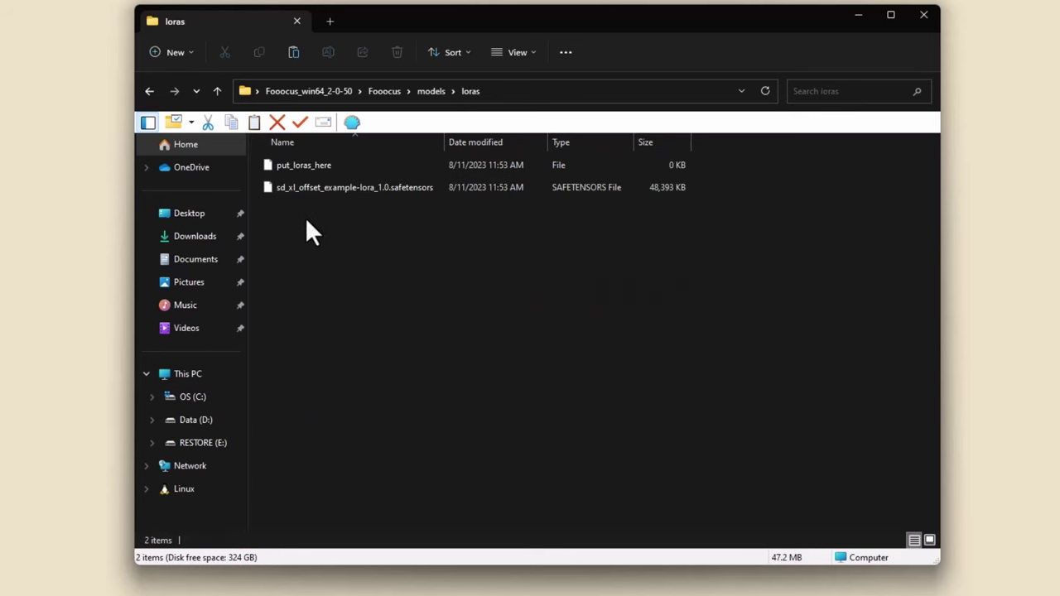
pyautogui.rightClick(307, 217)
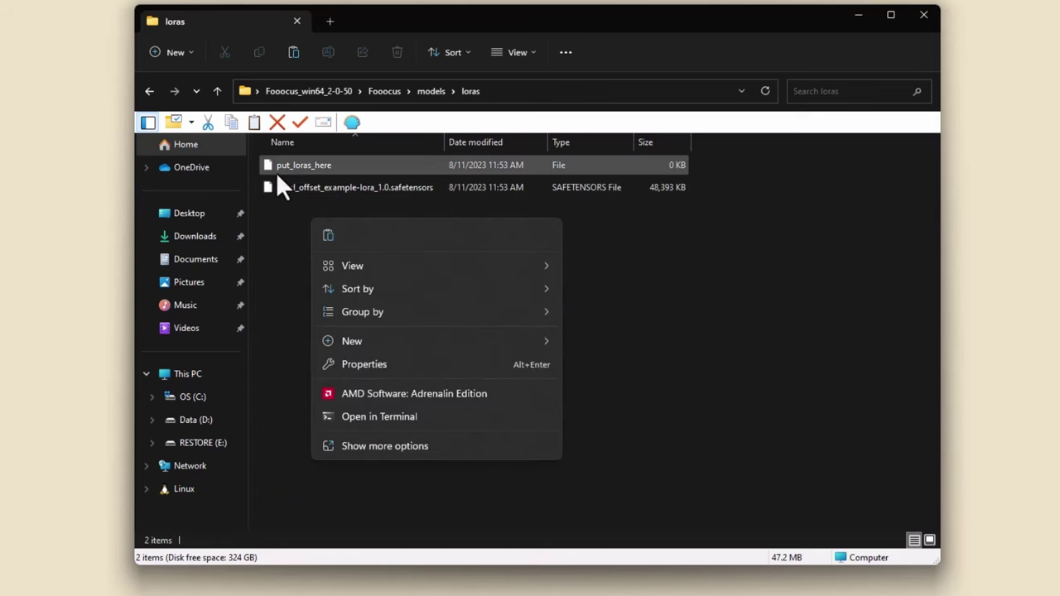
pyautogui.click(335, 241)
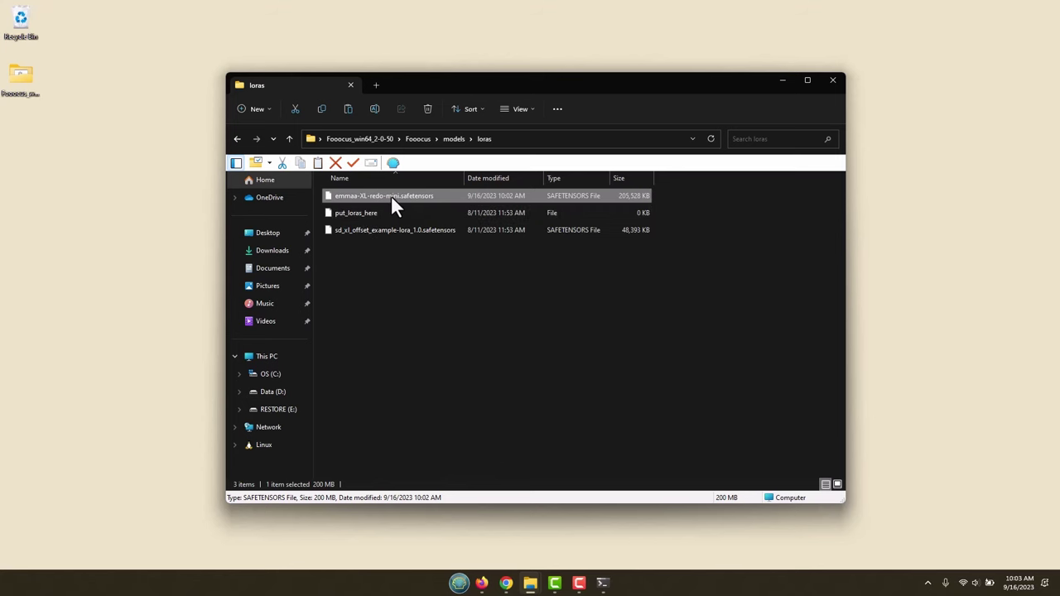
pyautogui.click(778, 81)
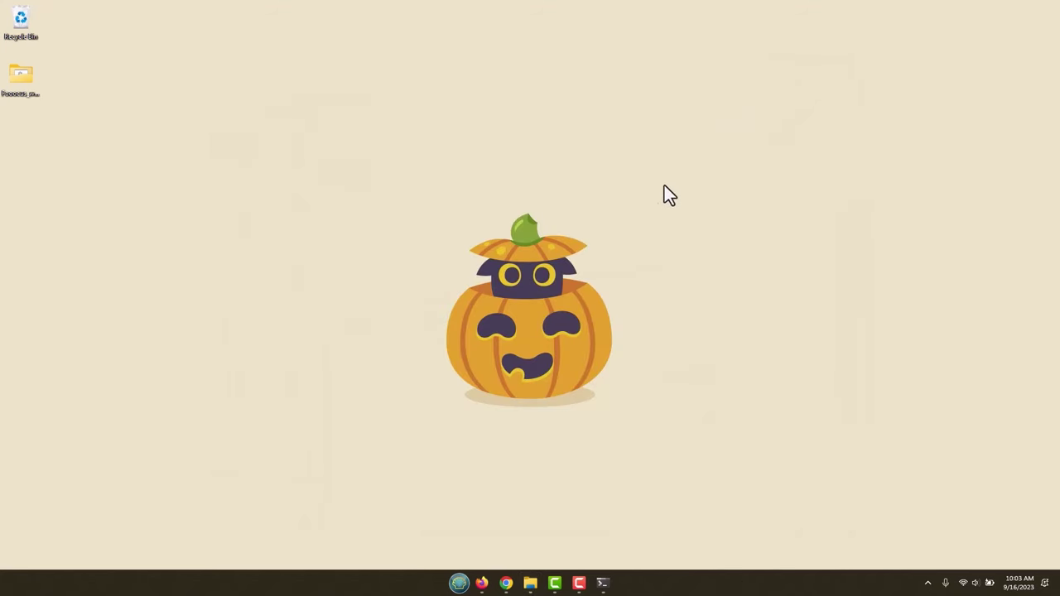
# Refresh files, set LoRA 1 to emmaa-XL-redo-mini.safetensors, and select the chihuahua prompt.
pyautogui.click(485, 584)
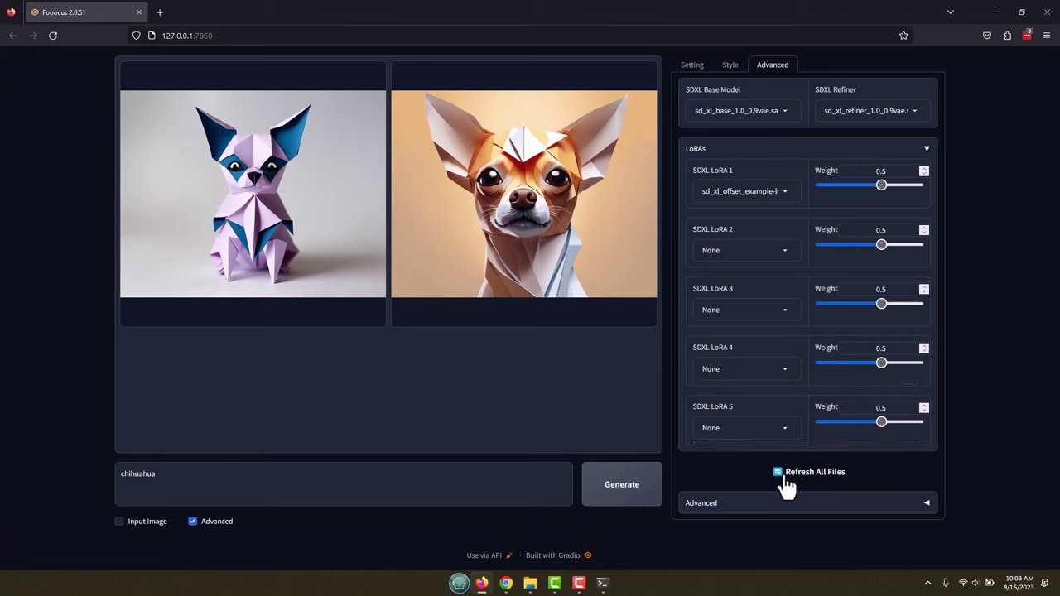
pyautogui.click(784, 478)
pyautogui.click(787, 190)
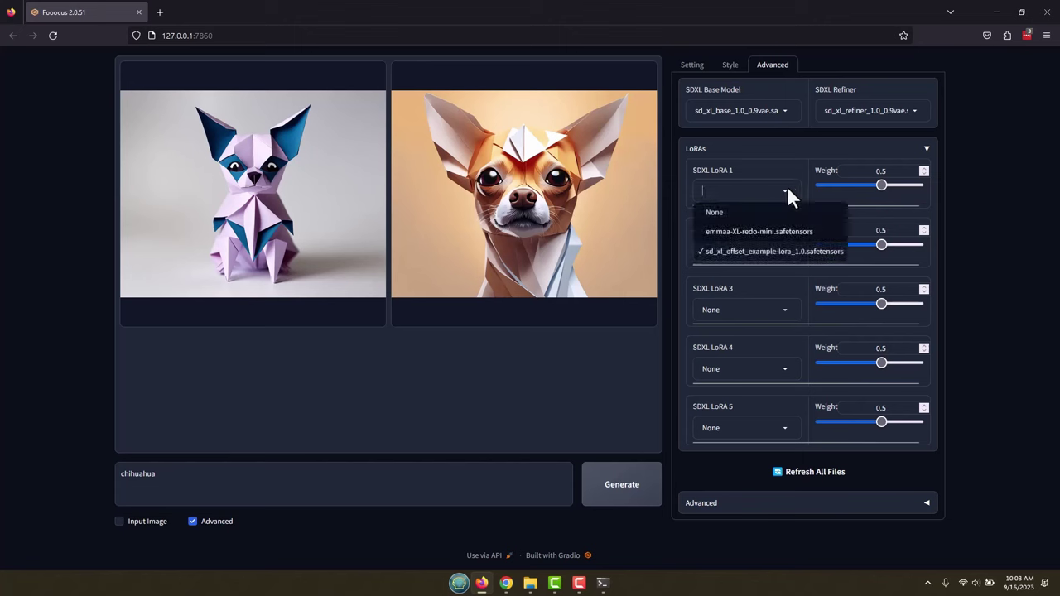
pyautogui.click(717, 231)
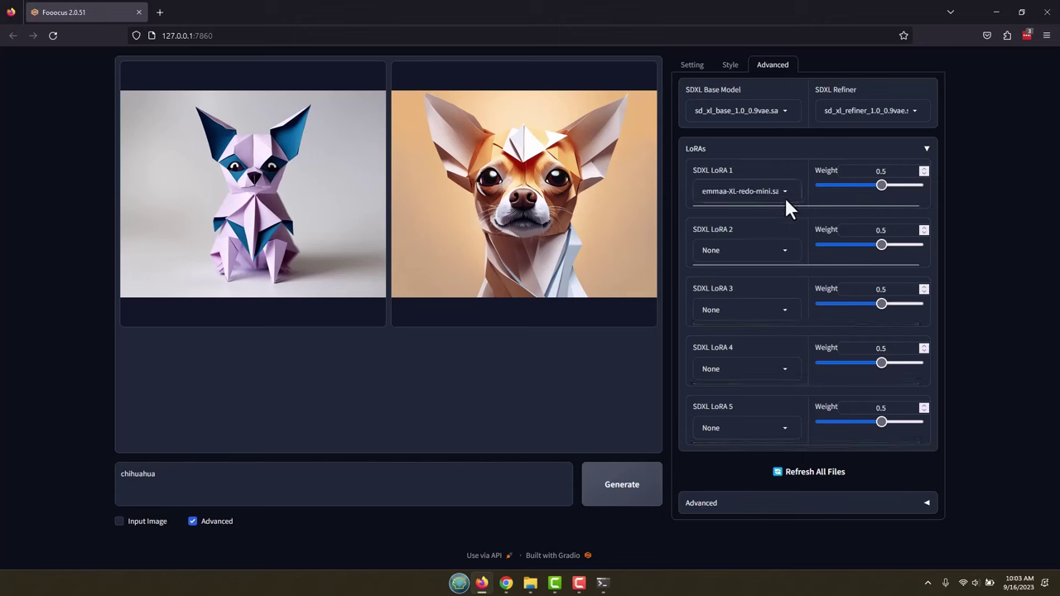
pyautogui.click(208, 478)
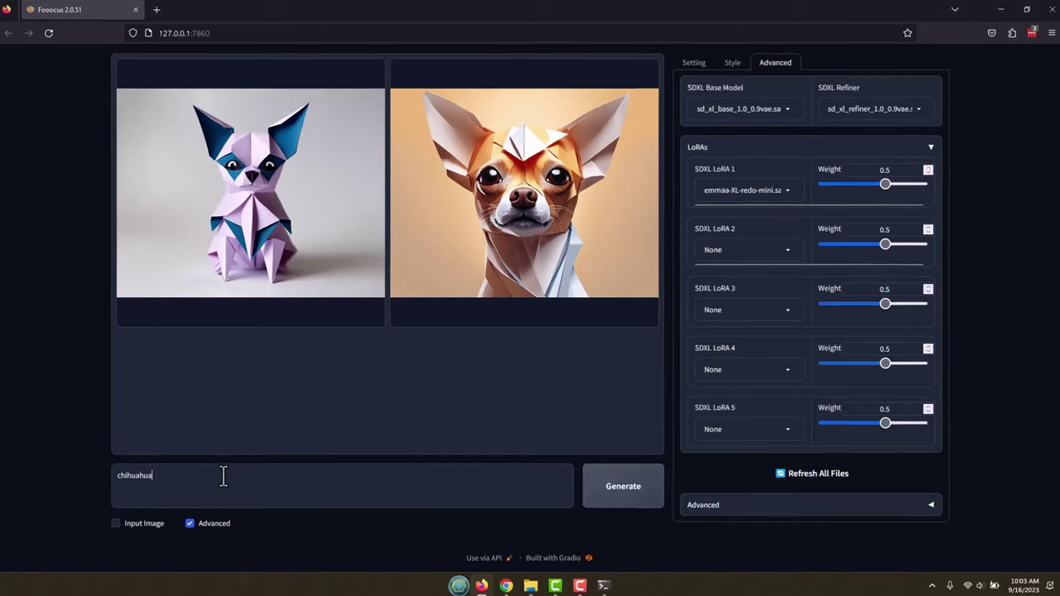
pyautogui.moveTo(208, 477); pyautogui.dragTo(118, 480)
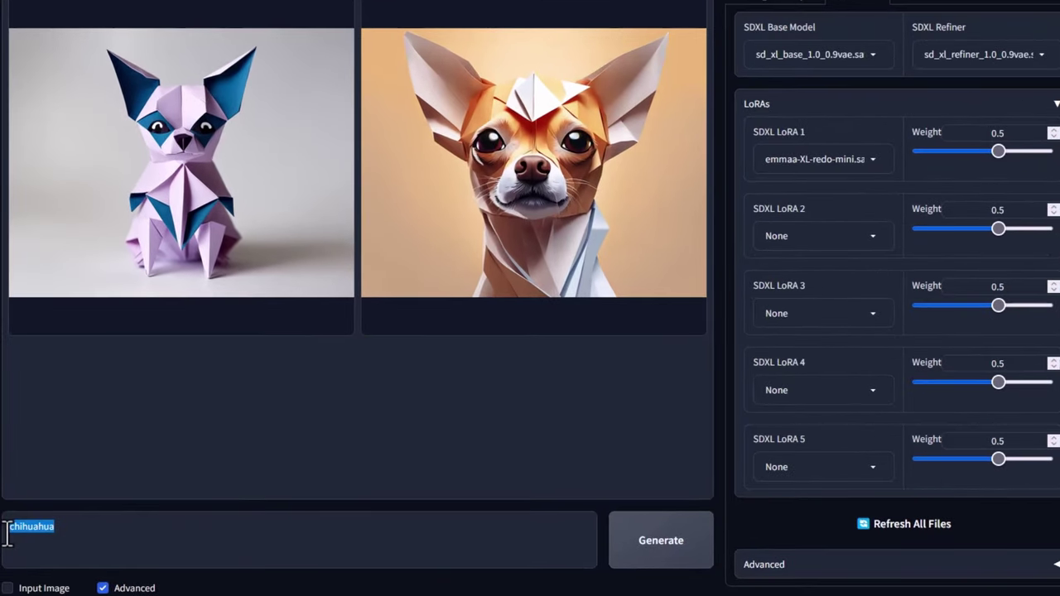
# Replace the chihuahua prompt with the actress as Link from The Legend of Zelda and generate.
pyautogui.write('e Legend of Zelda')
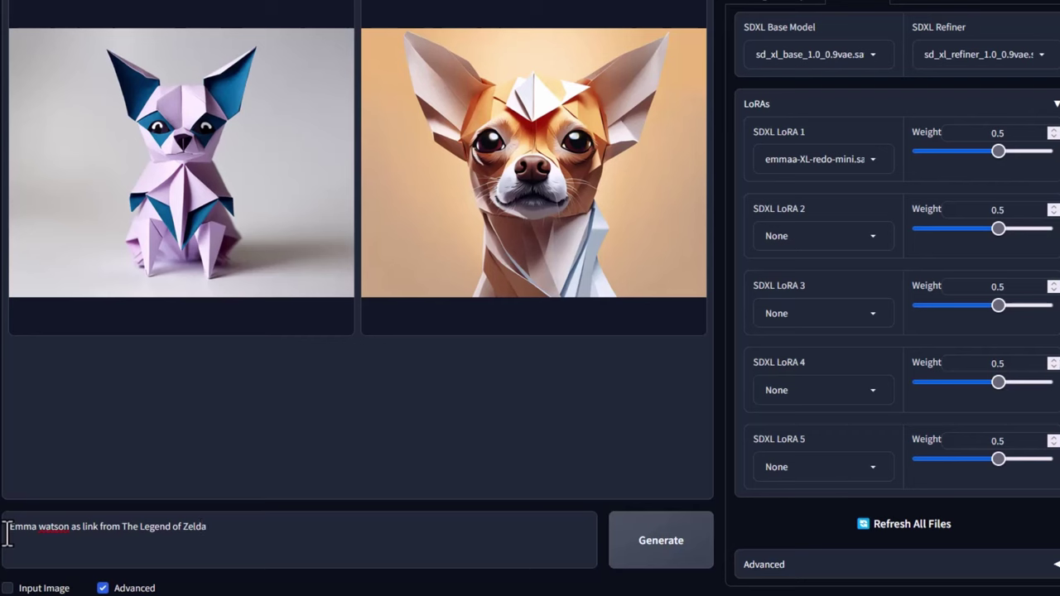
pyautogui.click(644, 549)
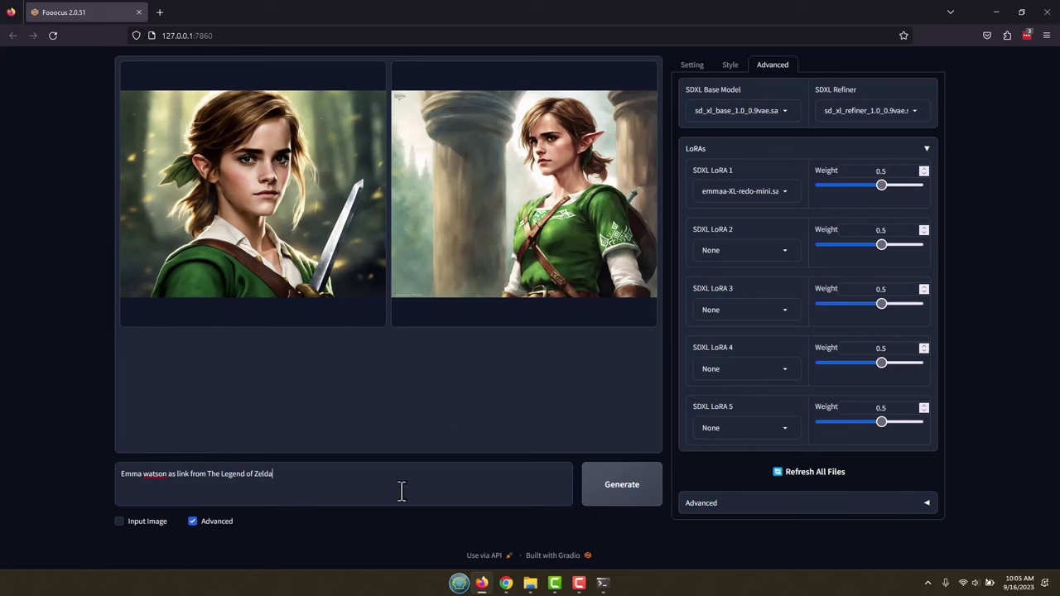
# Show the Setting panel with performance, aspect ratio 1152×896 and image number 2 beside the Link images.
pyautogui.click(694, 66)
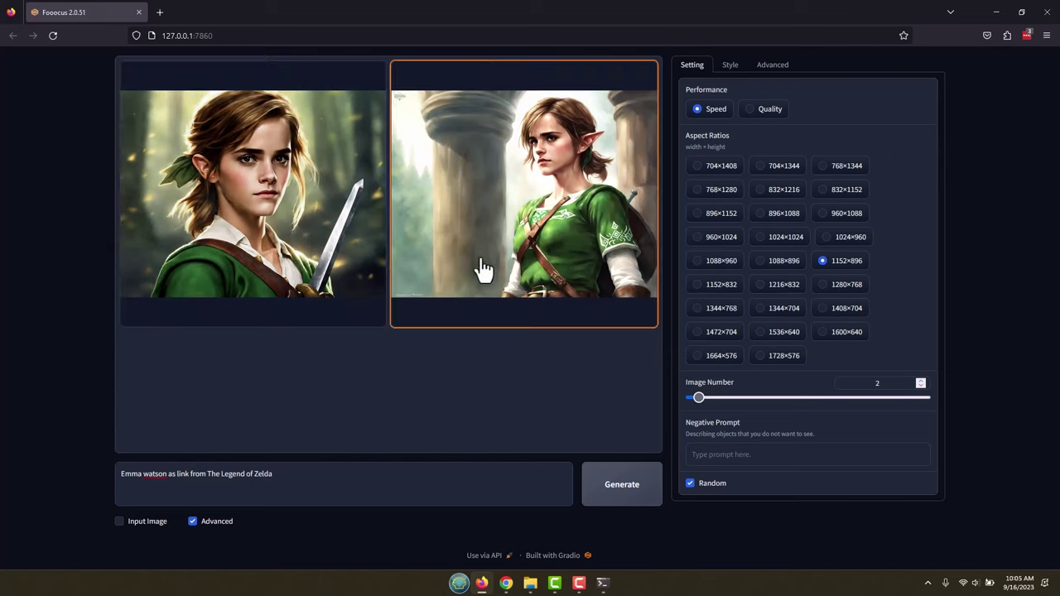
pyautogui.rightClick(519, 222)
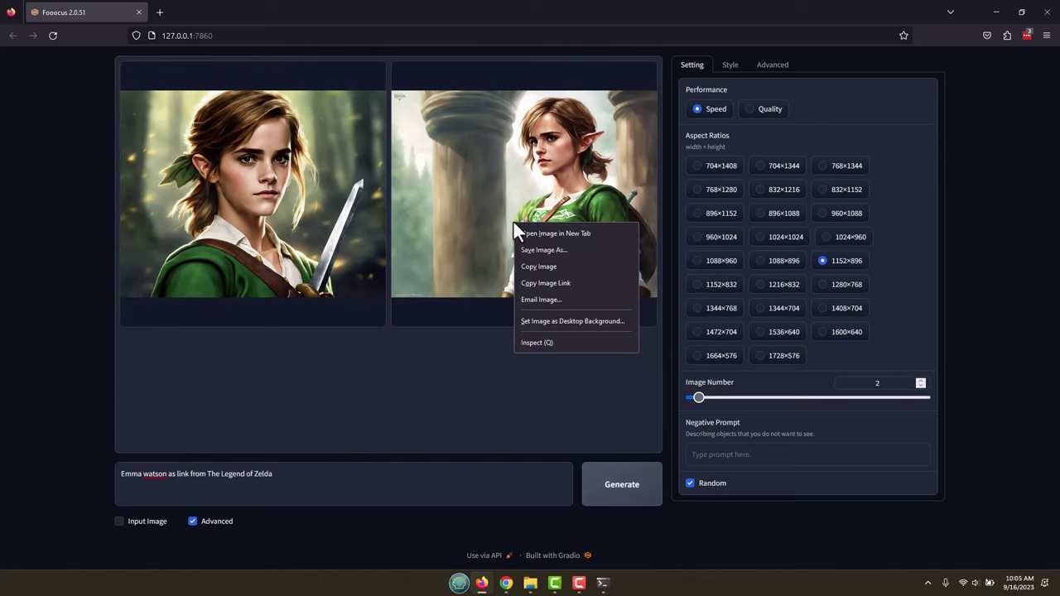
pyautogui.click(611, 405)
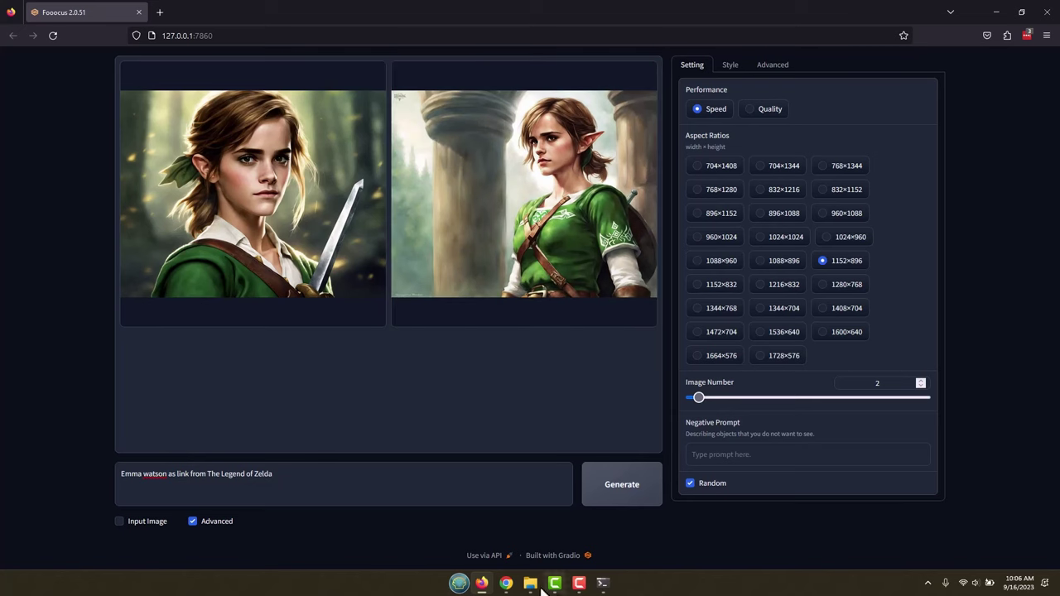
# Navigate from the loras window up and into Fooocus\outputs\2023-09-16 showing the generated images.
pyautogui.moveTo(530, 583)
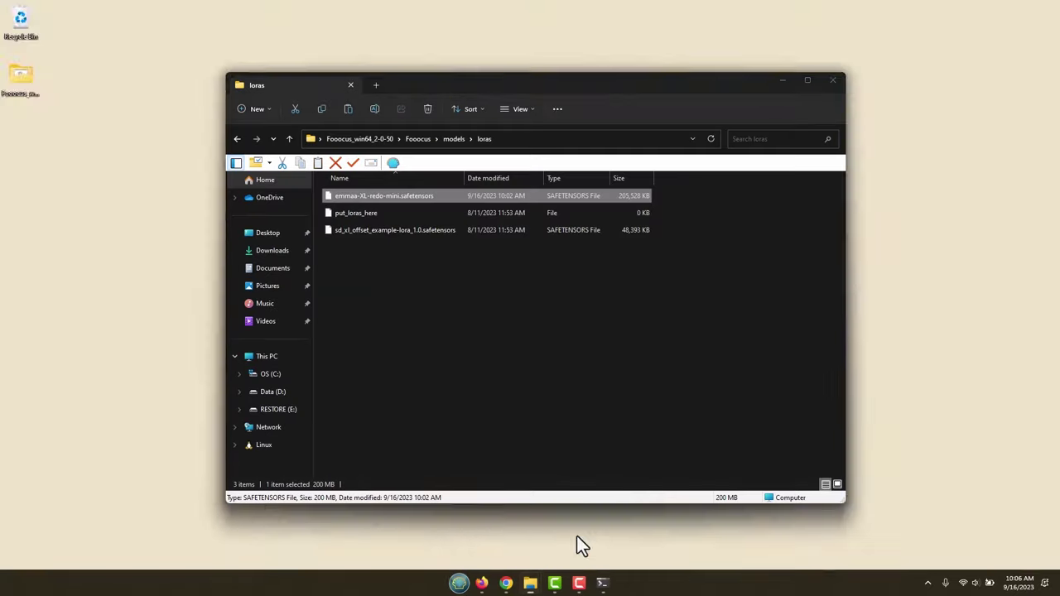
pyautogui.click(577, 535)
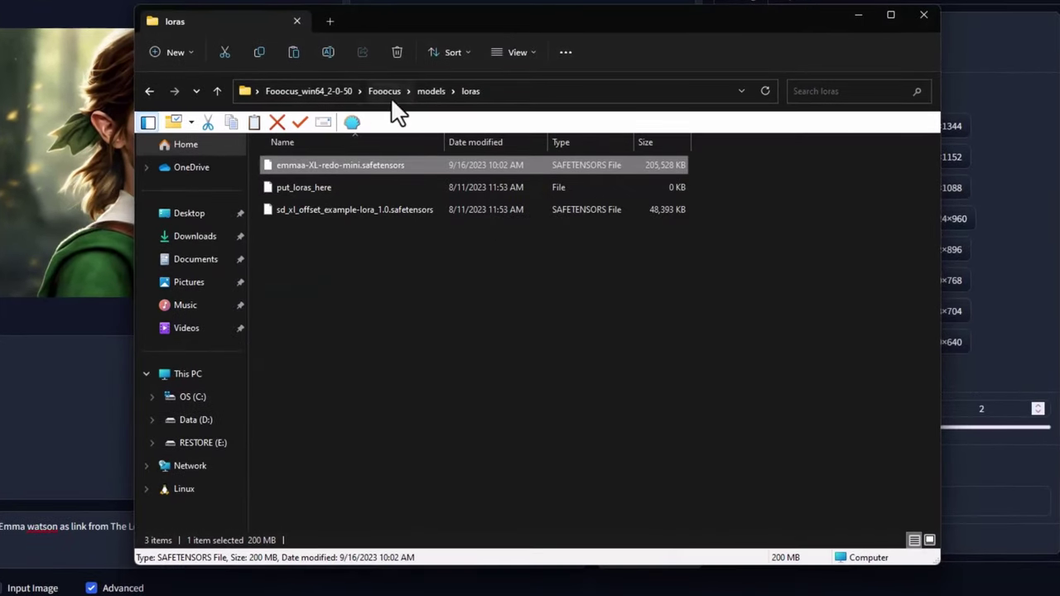
pyautogui.click(388, 93)
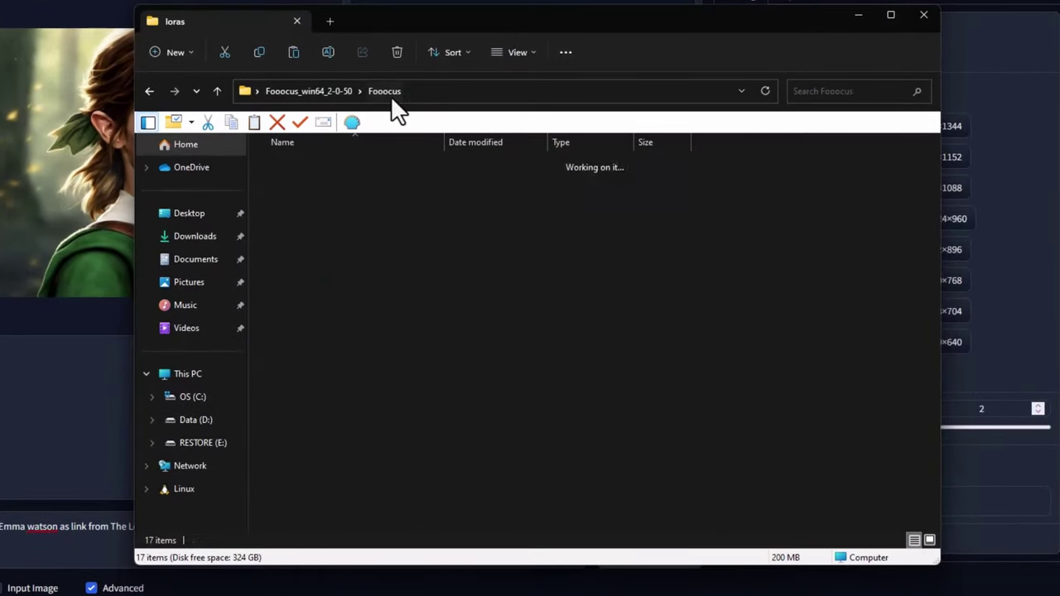
pyautogui.click(339, 92)
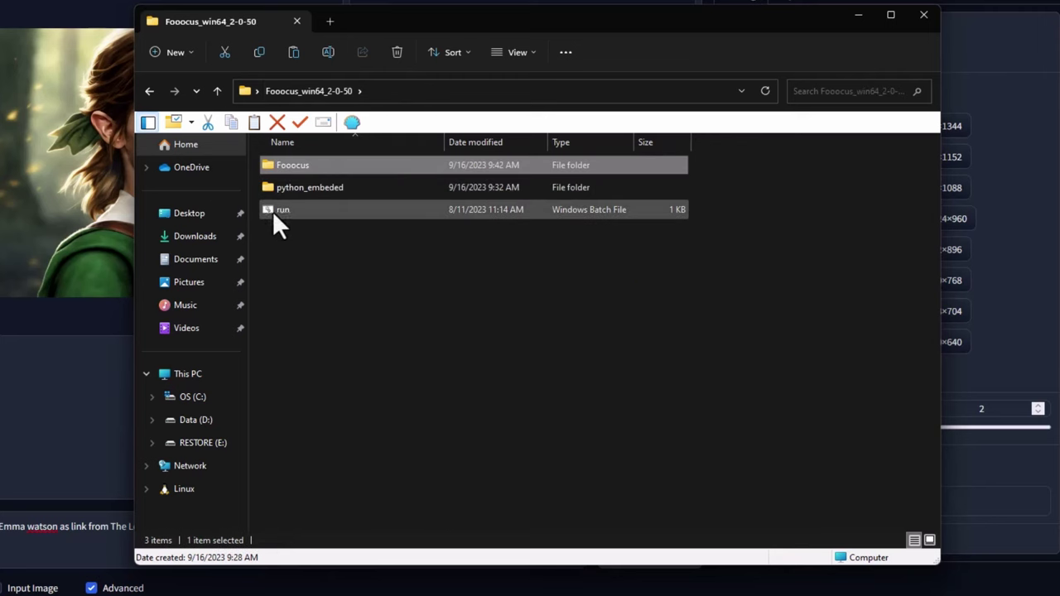
pyautogui.doubleClick(287, 170)
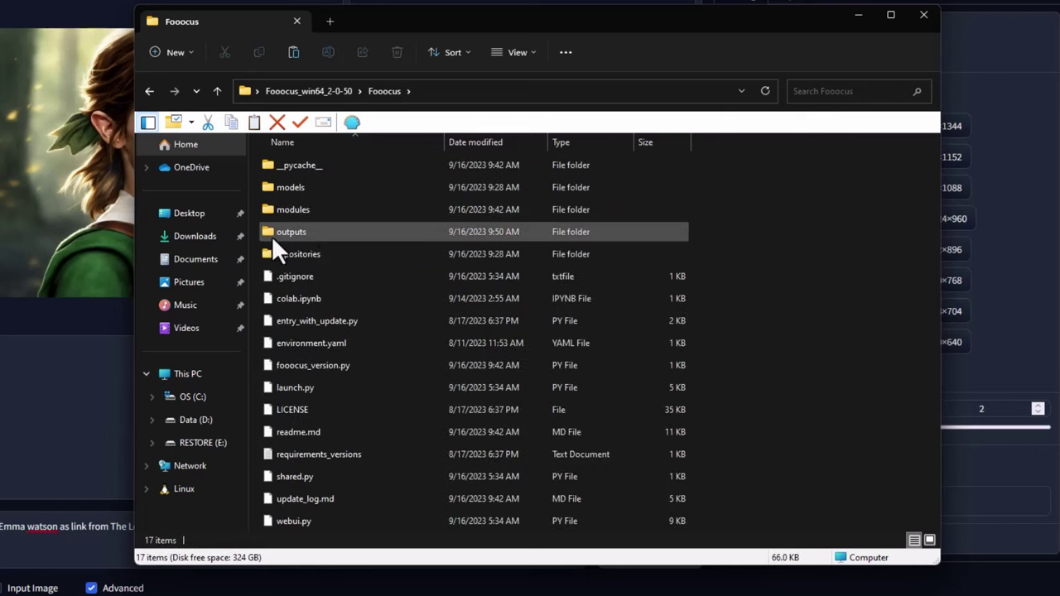
pyautogui.click(297, 232)
pyautogui.doubleClick(297, 232)
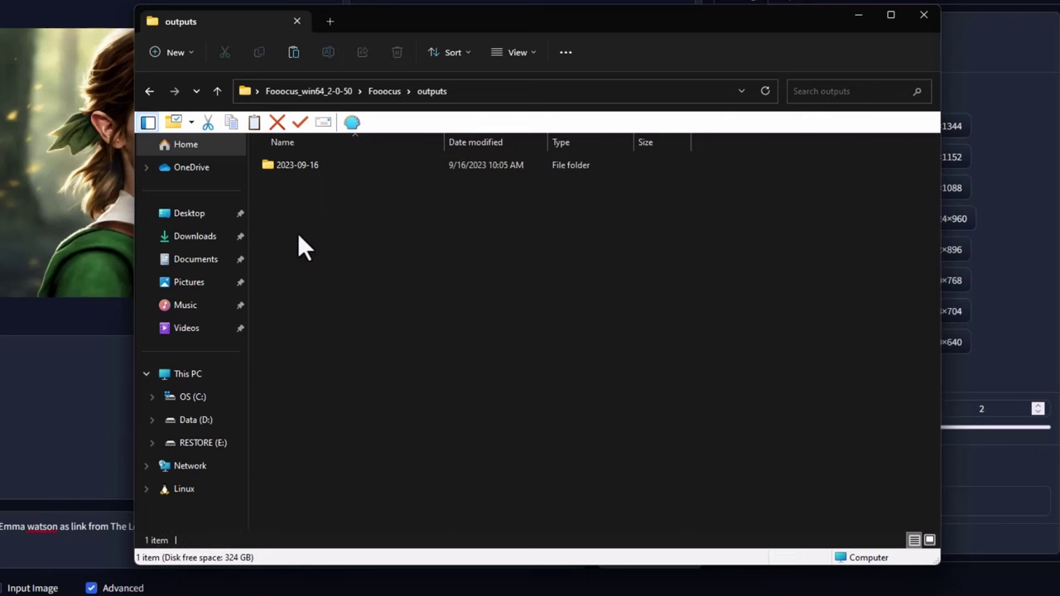
pyautogui.doubleClick(309, 164)
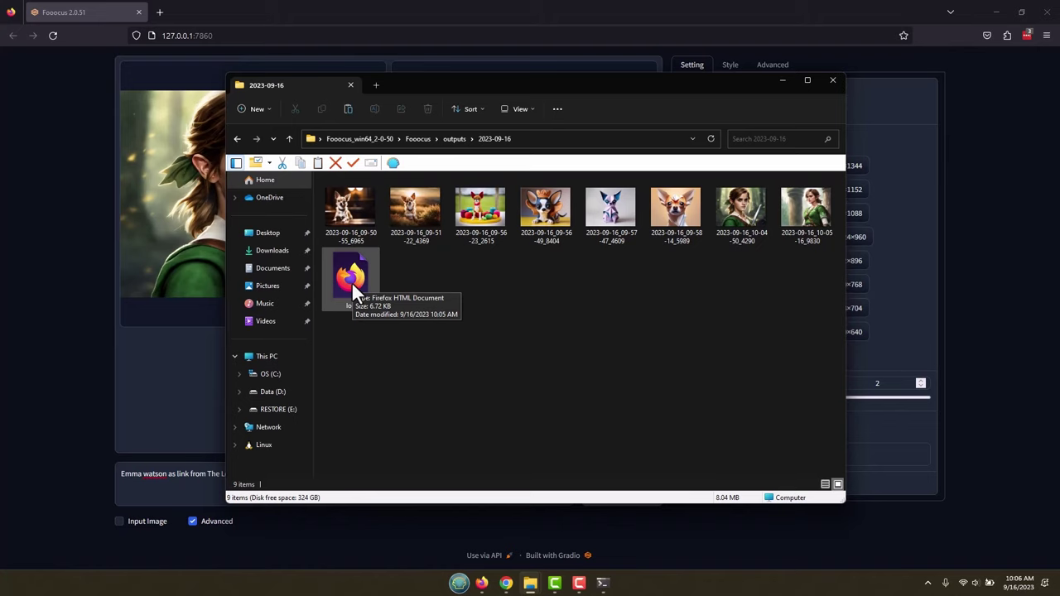
# Open log.html in Firefox and scroll through each image's prompt, styles, seed and LoRA entries.
pyautogui.doubleClick(351, 282)
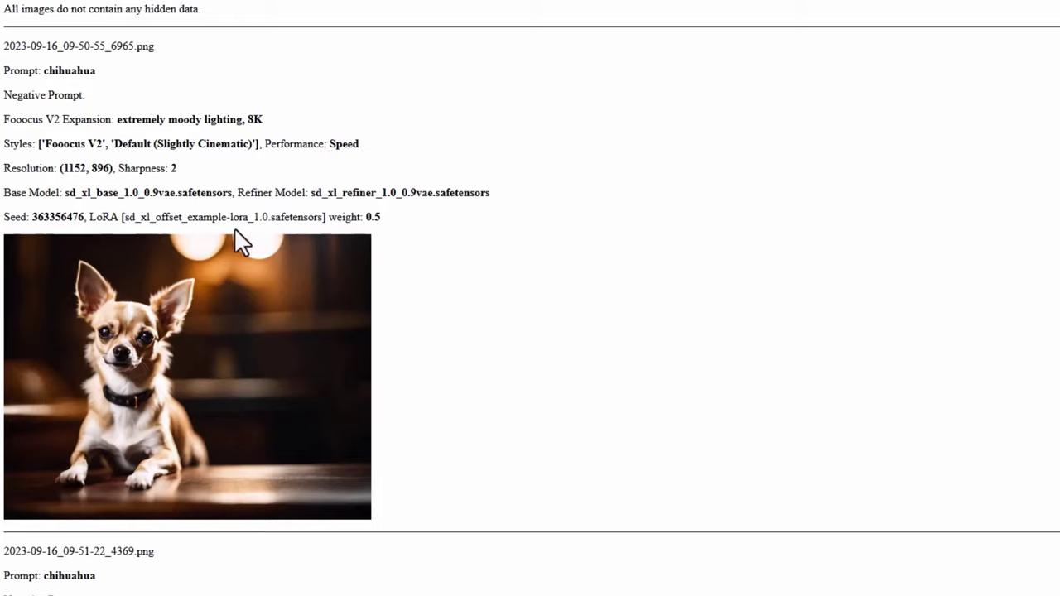
pyautogui.scroll(-15, 366, 279)
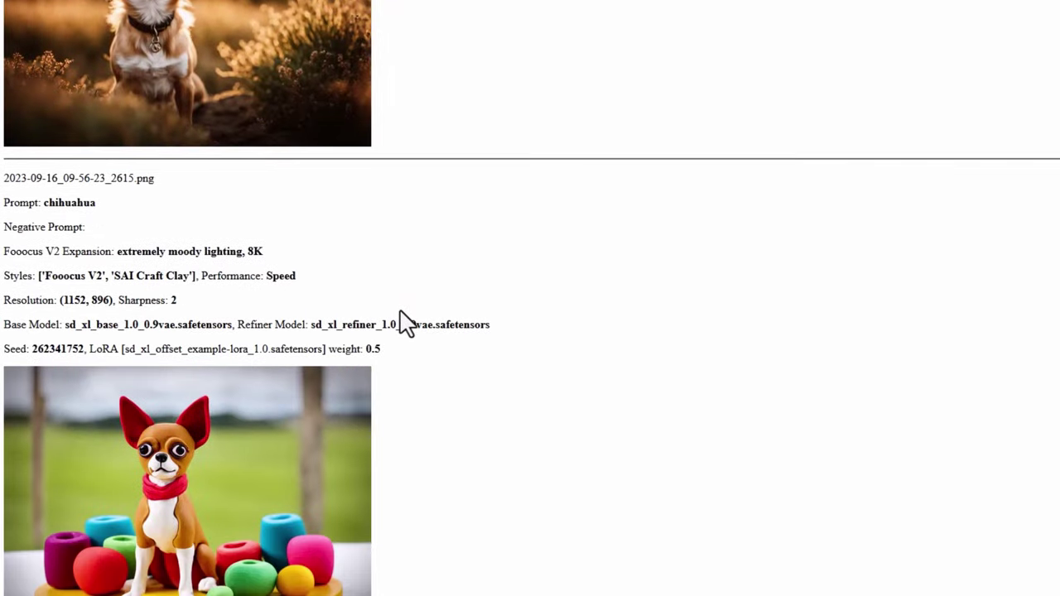
pyautogui.scroll(-10, 408, 323)
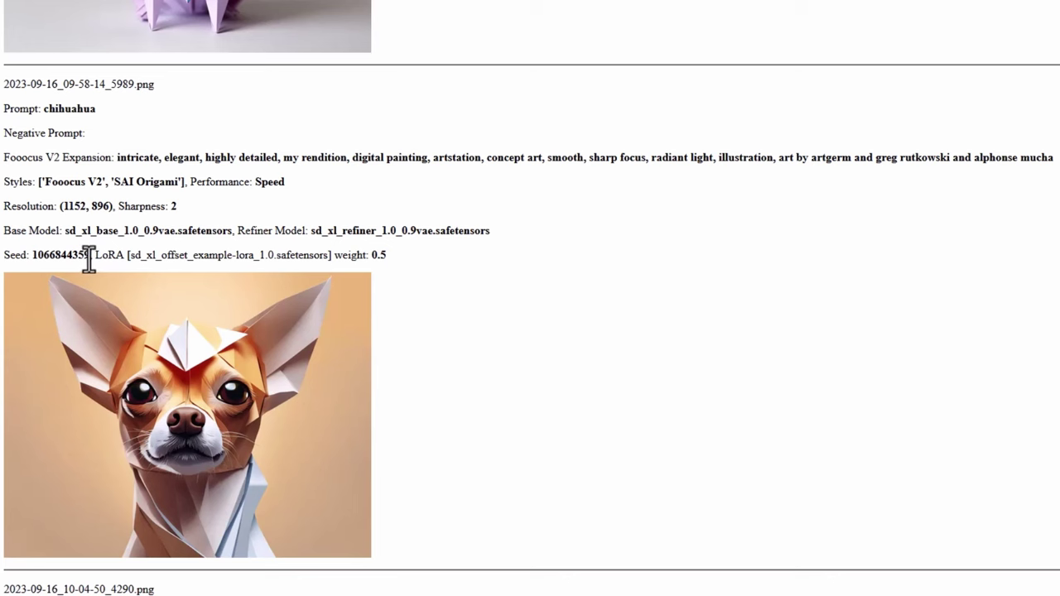
pyautogui.scroll(-9, 268, 326)
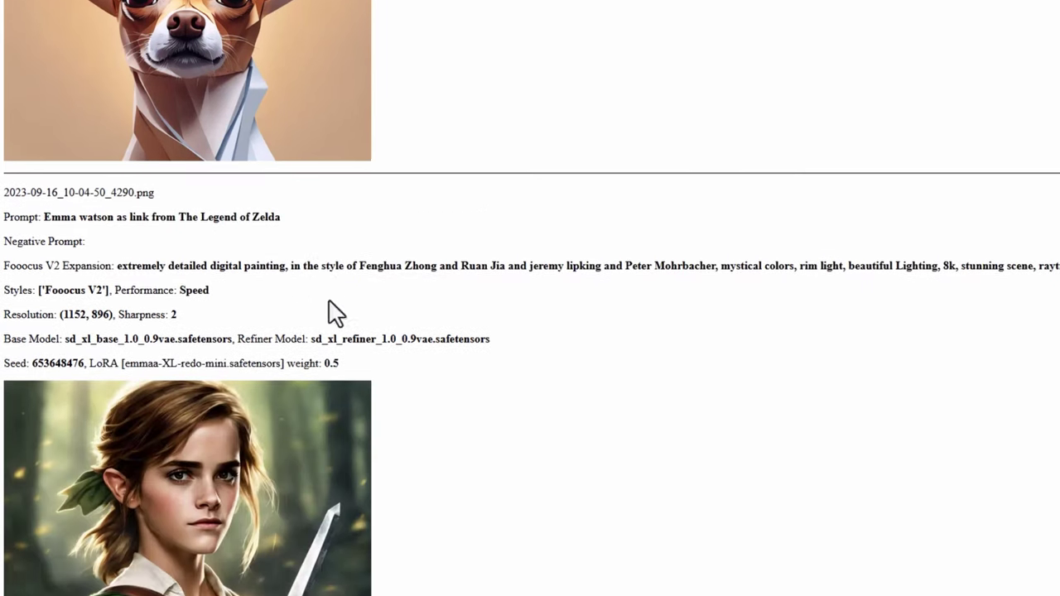
pyautogui.scroll(2, 373, 224)
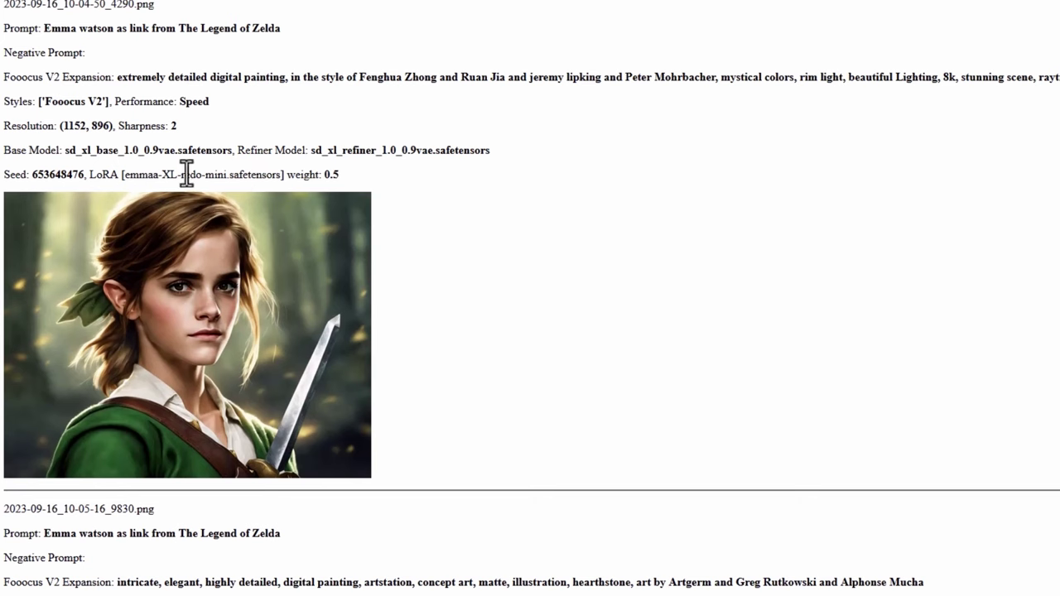
pyautogui.scroll(-5, 480, 273)
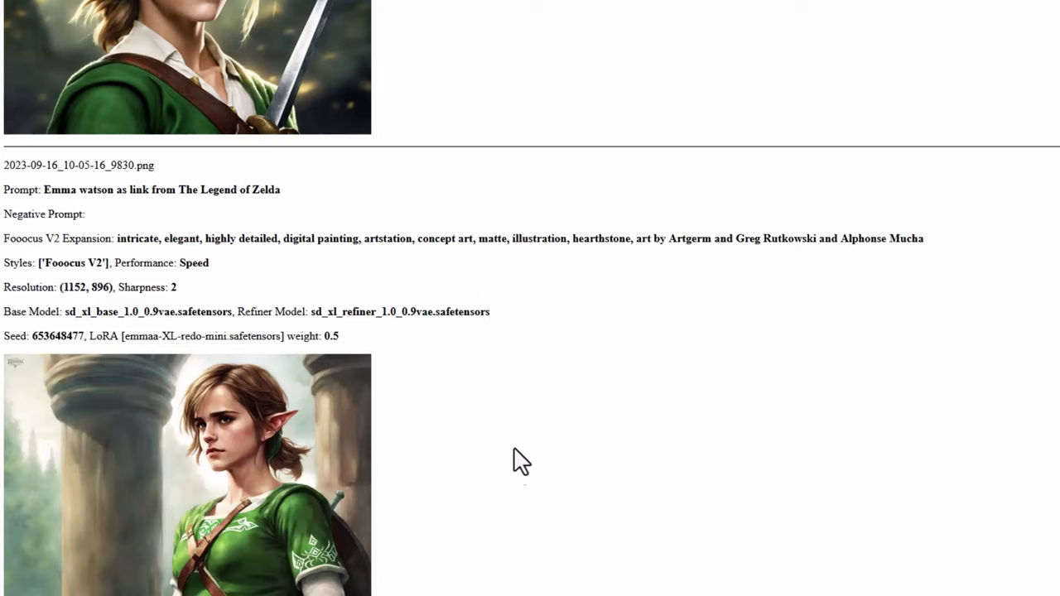
pyautogui.scroll(-10, 497, 348)
pyautogui.scroll(20, 464, 281)
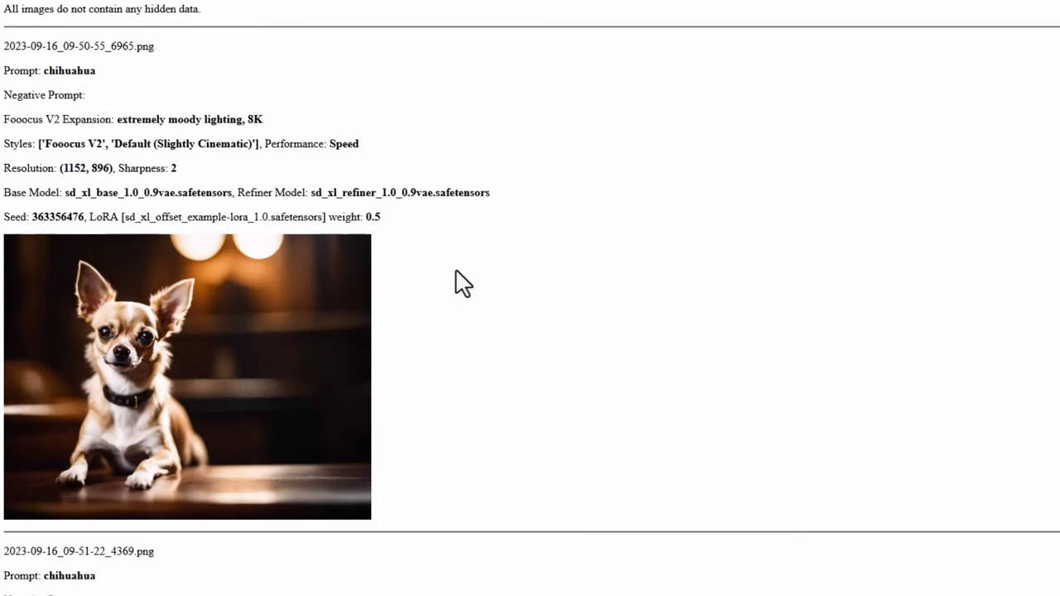